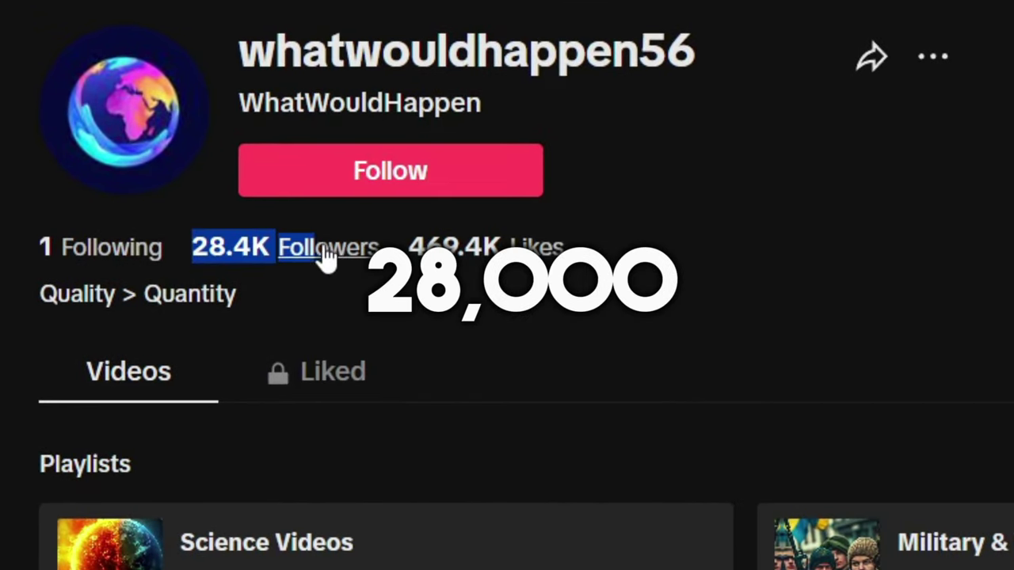
- Highlight the 28.4K follower count, then scroll down to the Playlists and Videos section
{"action": "left_click_drag", "start_coordinate": [329, 254], "coordinate": [398, 255]}
{"action": "scroll", "coordinate": [507, 365], "scroll_direction": "down", "scroll_amount": 2}
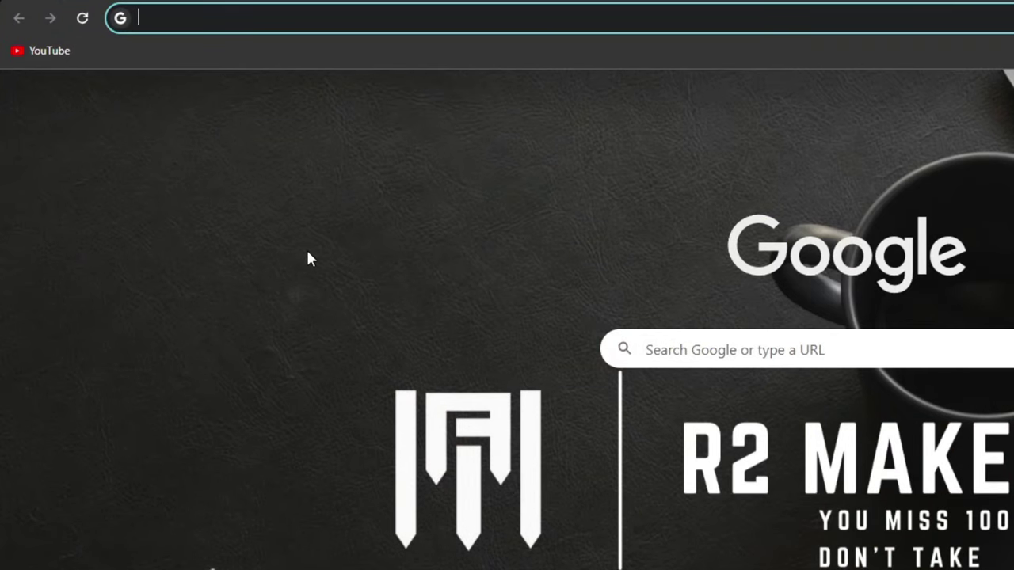
- Search Google for 'chat gpt' from the address bar
{"action": "type", "text": "chat gpt"}
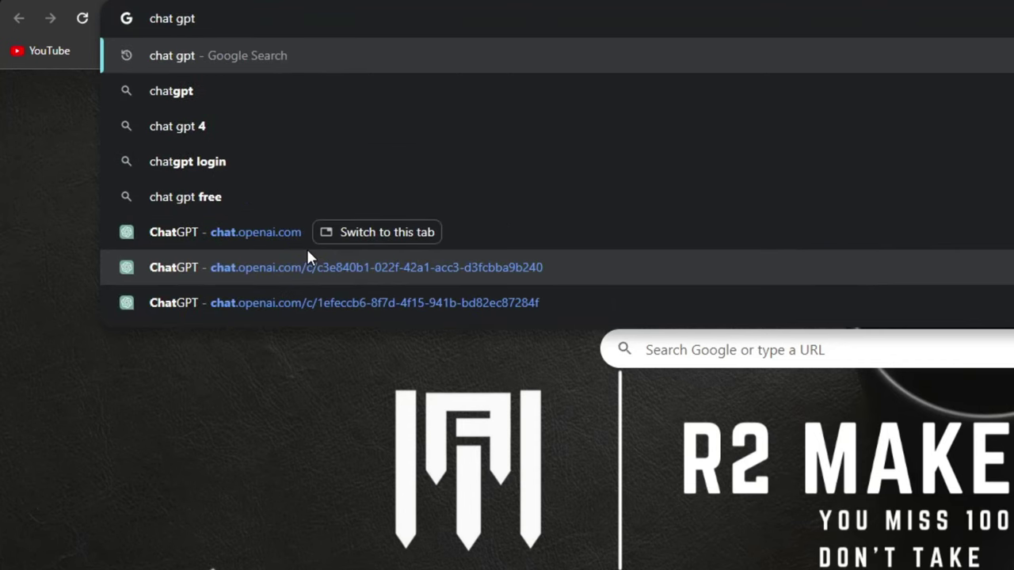
{"action": "key", "text": "Return"}
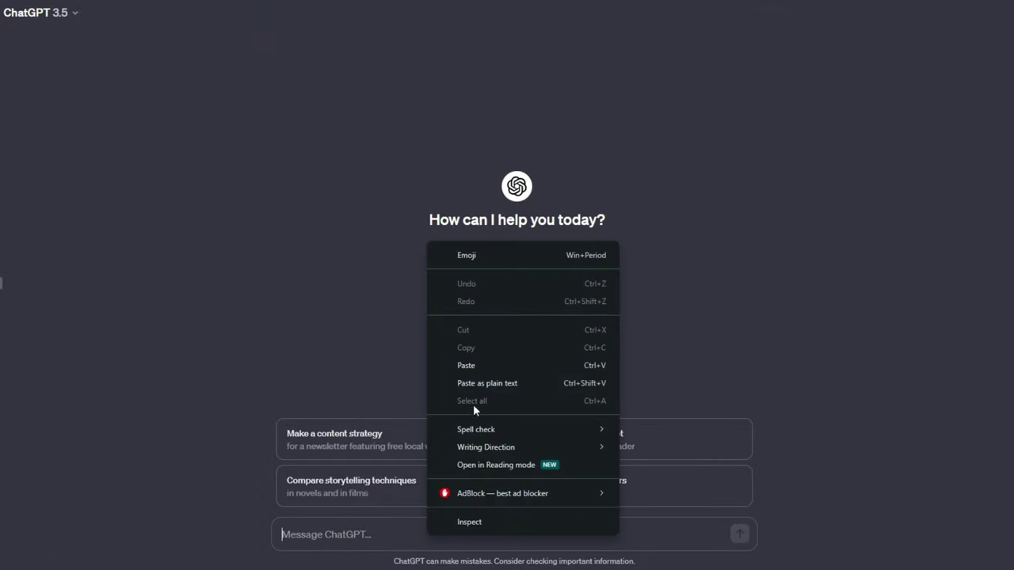
- Send the pasted script-writing prompt, then ask ChatGPT to give another script
{"action": "left_click", "coordinate": [486, 369]}
{"action": "left_click", "coordinate": [739, 537]}
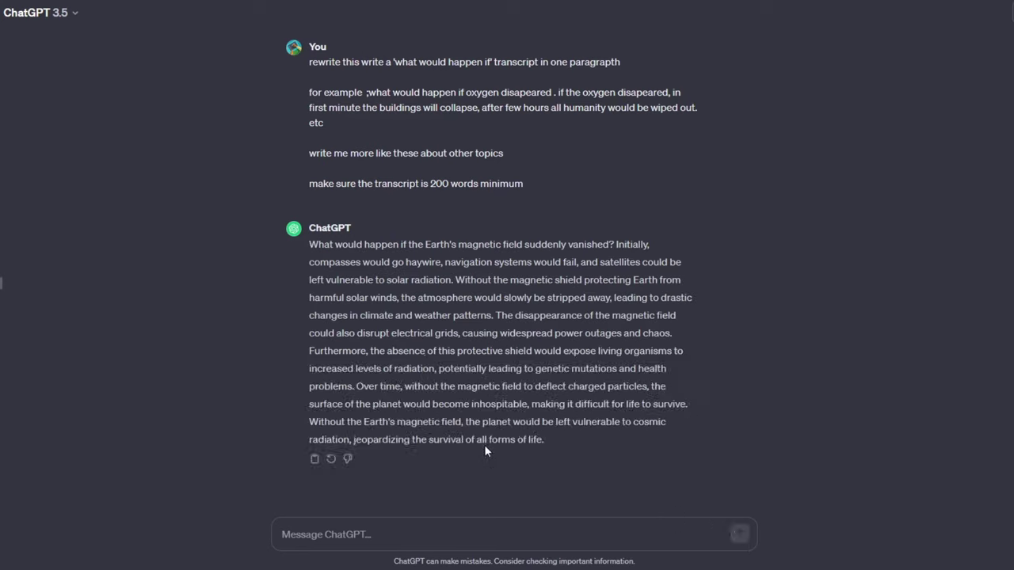
{"action": "left_click", "coordinate": [426, 537]}
{"action": "type", "text": "give me another one"}
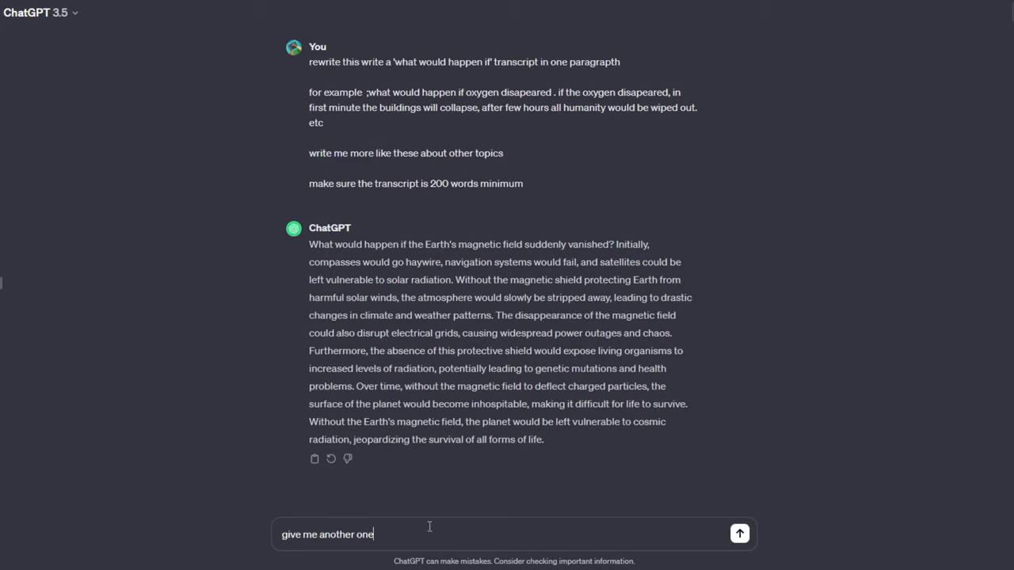
{"action": "left_click", "coordinate": [739, 533]}
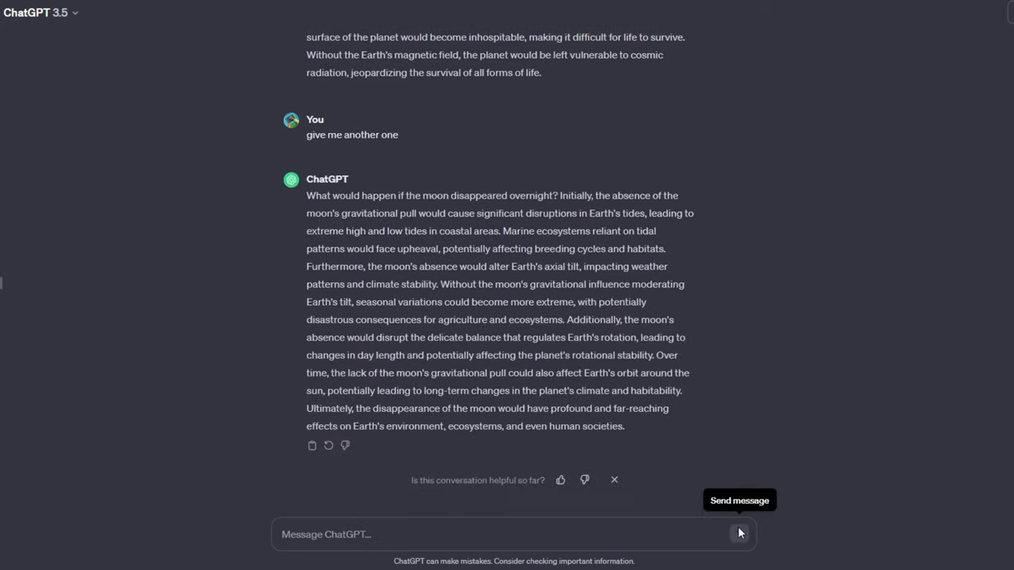
- Select and copy ChatGPT's entire moon-disappearing reply
{"action": "left_click_drag", "start_coordinate": [305, 199], "coordinate": [656, 434]}
{"action": "right_click", "coordinate": [486, 320]}
{"action": "left_click", "coordinate": [532, 336]}
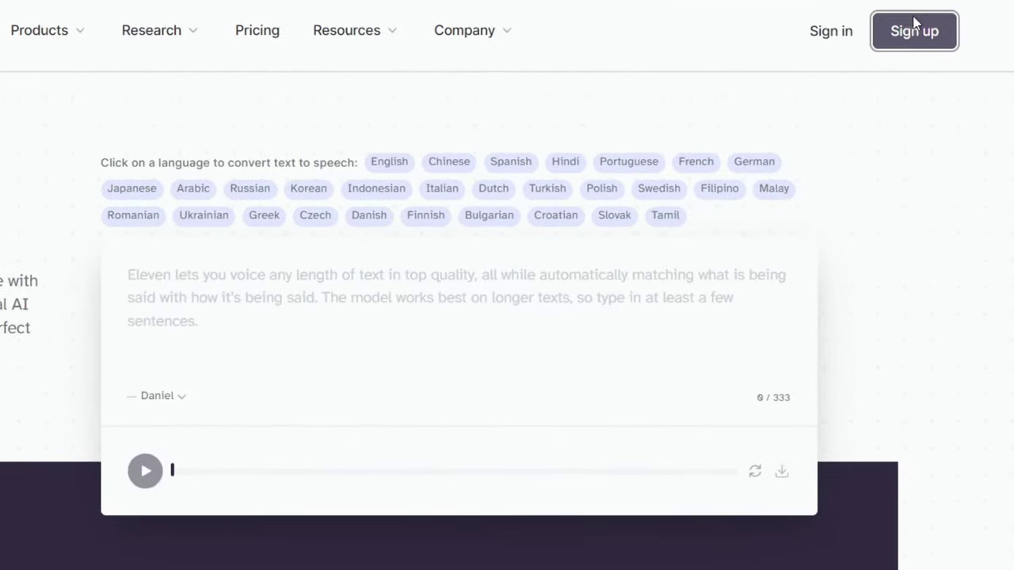
- On ElevenLabs pricing, highlight Free's 10,000 and Starter's 30,000 monthly characters
{"action": "left_click", "coordinate": [915, 28]}
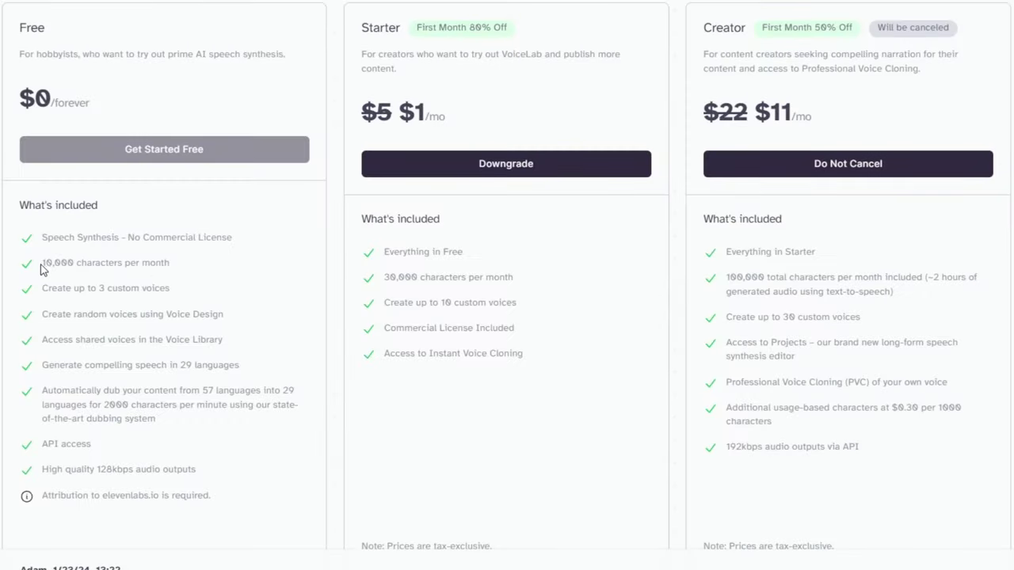
{"action": "left_click_drag", "start_coordinate": [41, 269], "coordinate": [196, 275]}
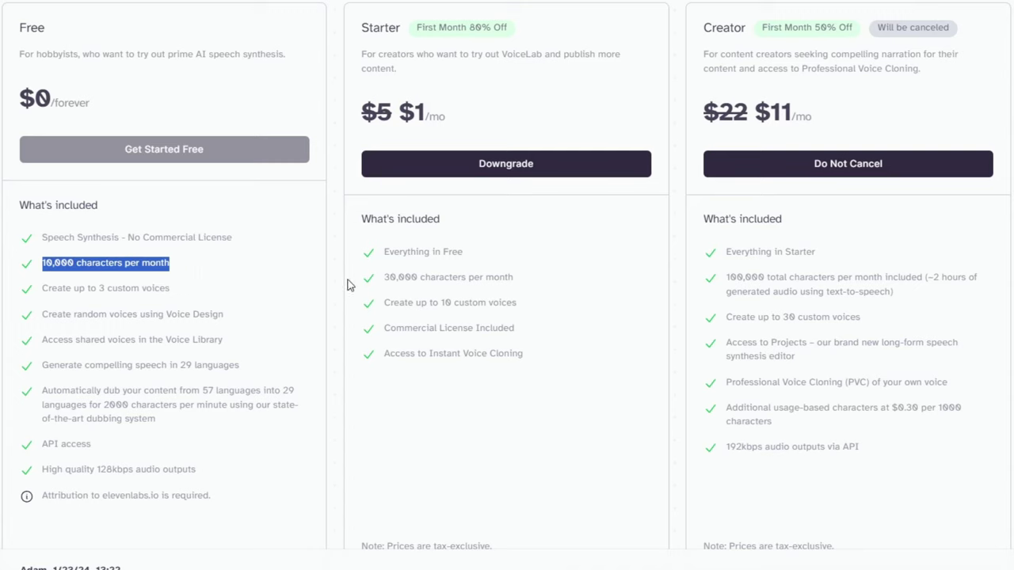
{"action": "left_click_drag", "start_coordinate": [382, 277], "coordinate": [523, 283]}
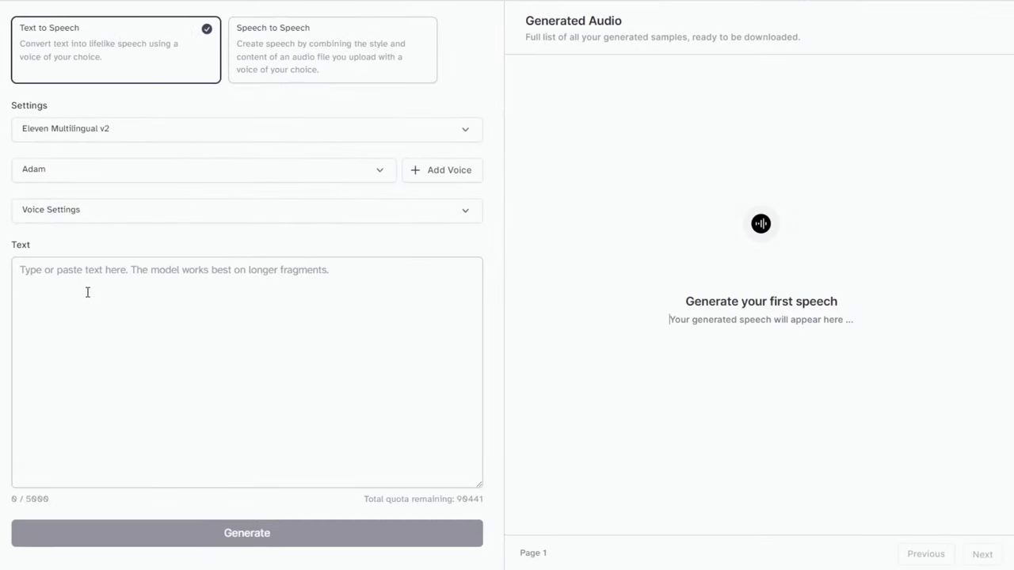
- Paste the moon script into the Text box and generate it with the Adam voice
{"action": "right_click", "coordinate": [87, 293]}
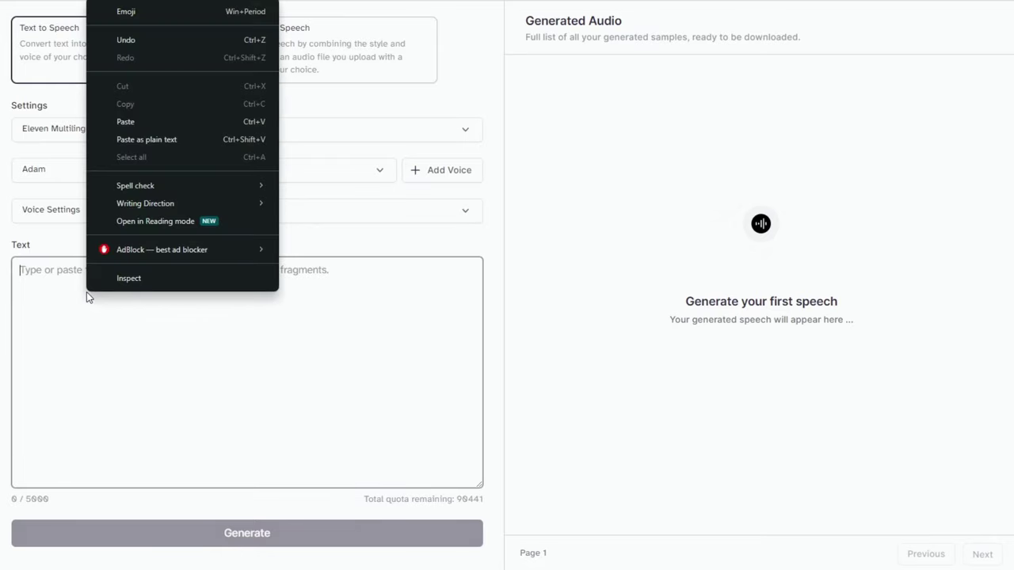
{"action": "left_click", "coordinate": [117, 122]}
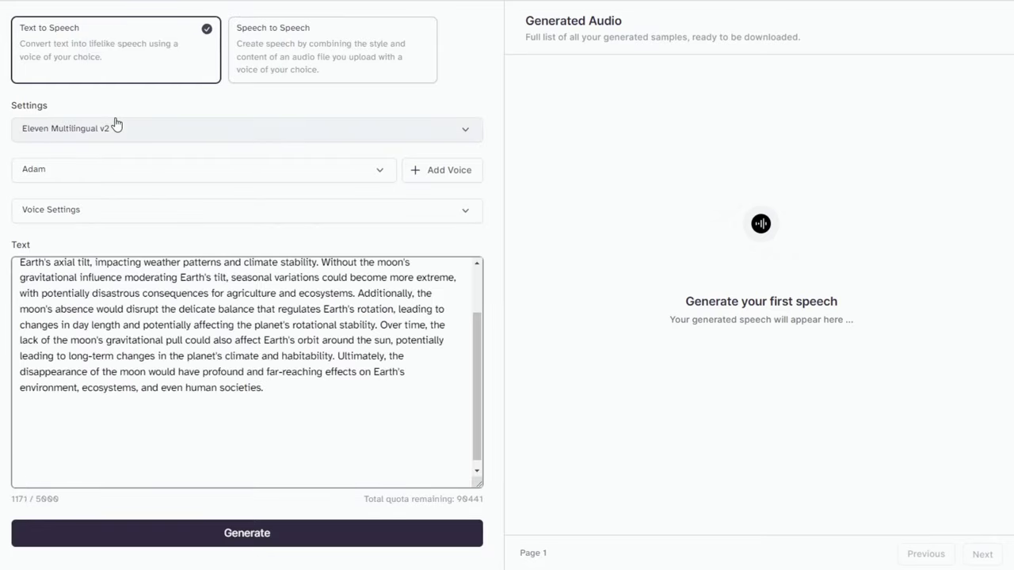
{"action": "left_click", "coordinate": [48, 170]}
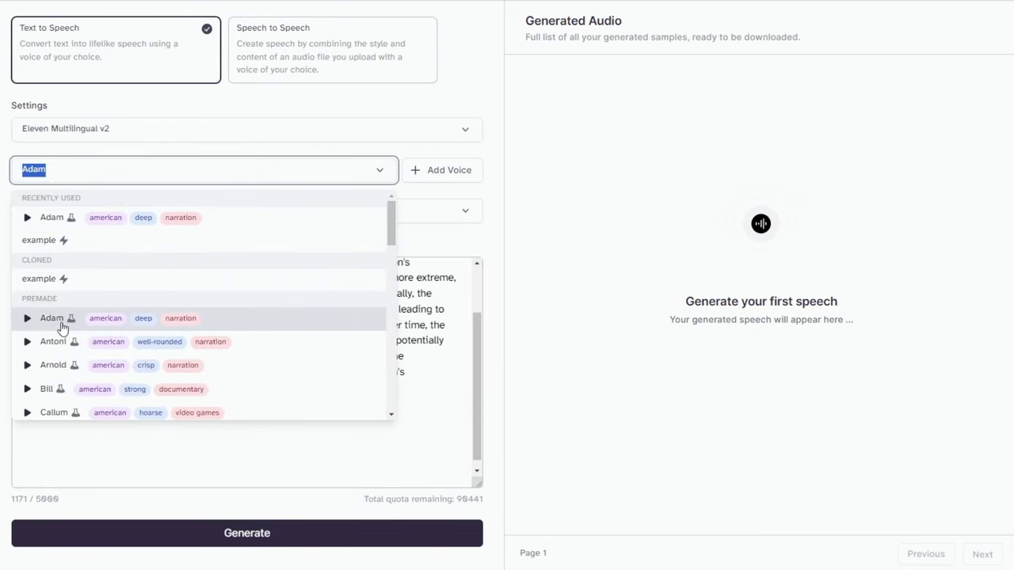
{"action": "left_click", "coordinate": [211, 326]}
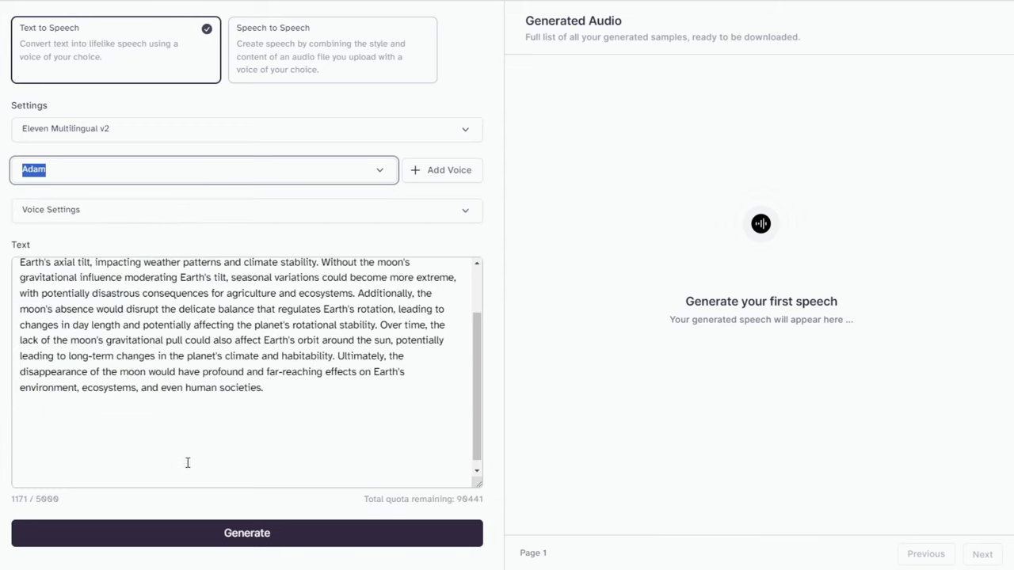
{"action": "left_click", "coordinate": [209, 534]}
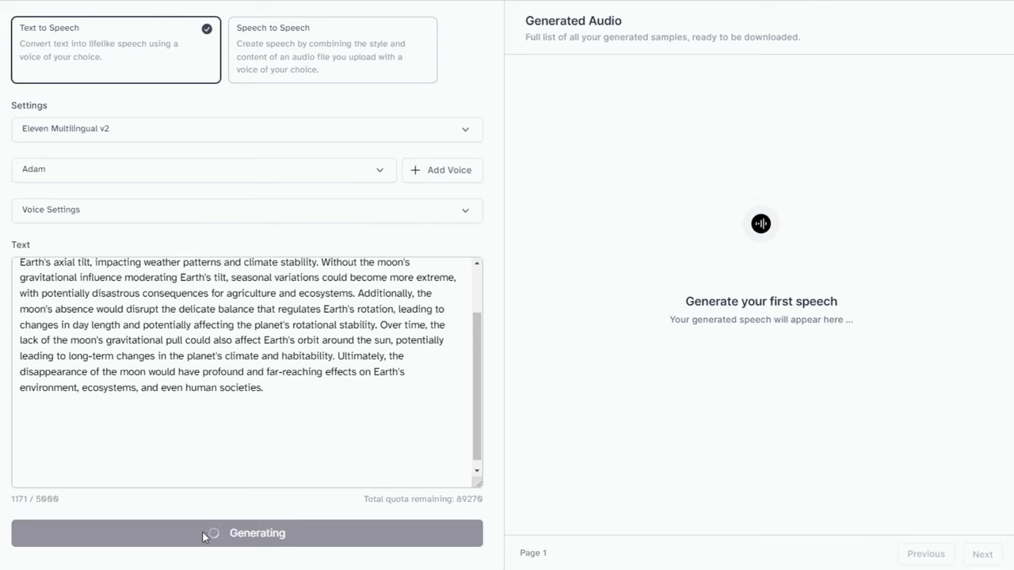
- Pause the new voiceover, then play it back from the start
{"action": "left_click", "coordinate": [17, 539]}
{"action": "scroll", "coordinate": [100, 429], "scroll_direction": "down", "scroll_amount": 1}
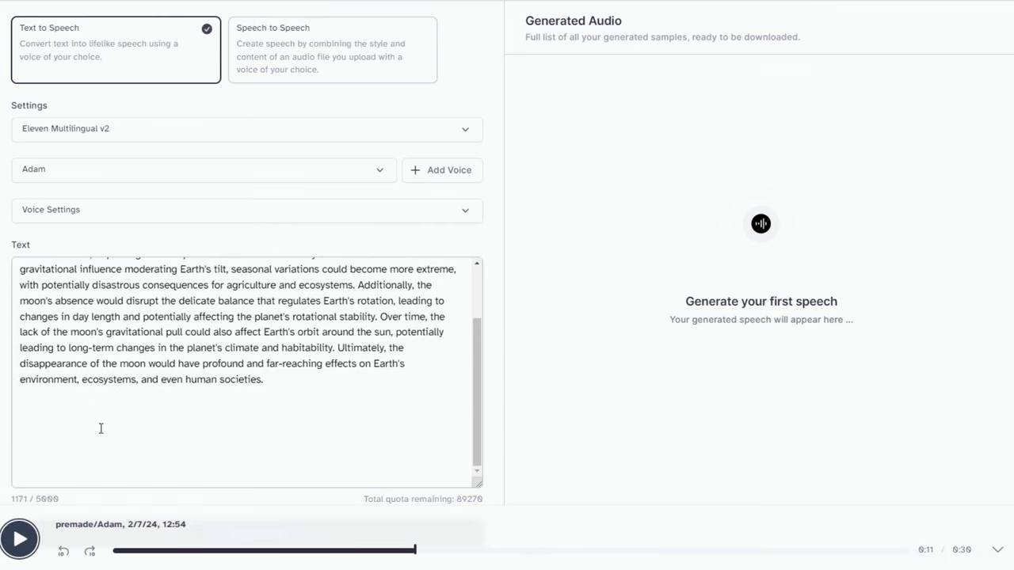
{"action": "left_click", "coordinate": [22, 540]}
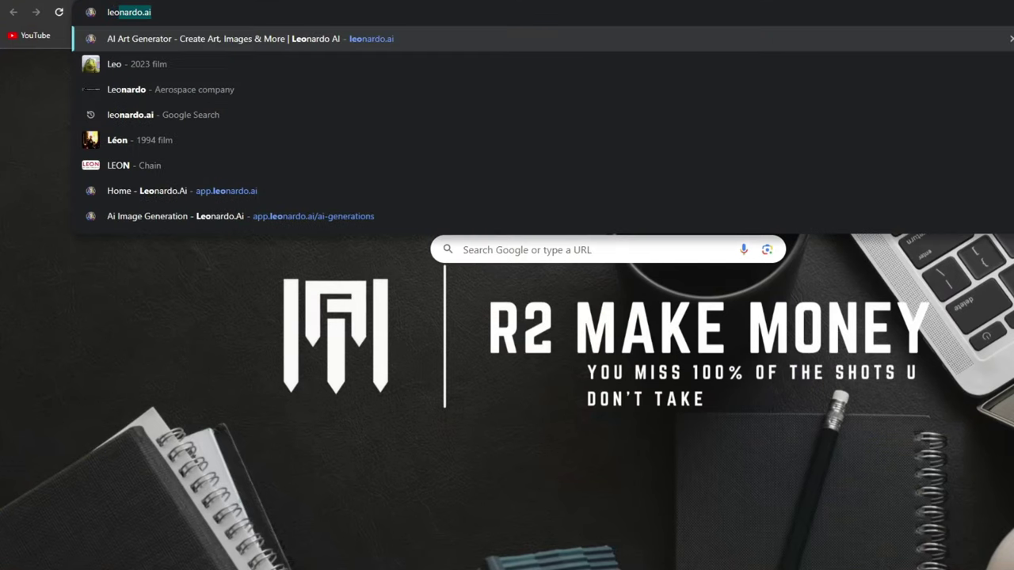
- Load the leonardo.ai site in the browser
{"action": "key", "text": "Return"}
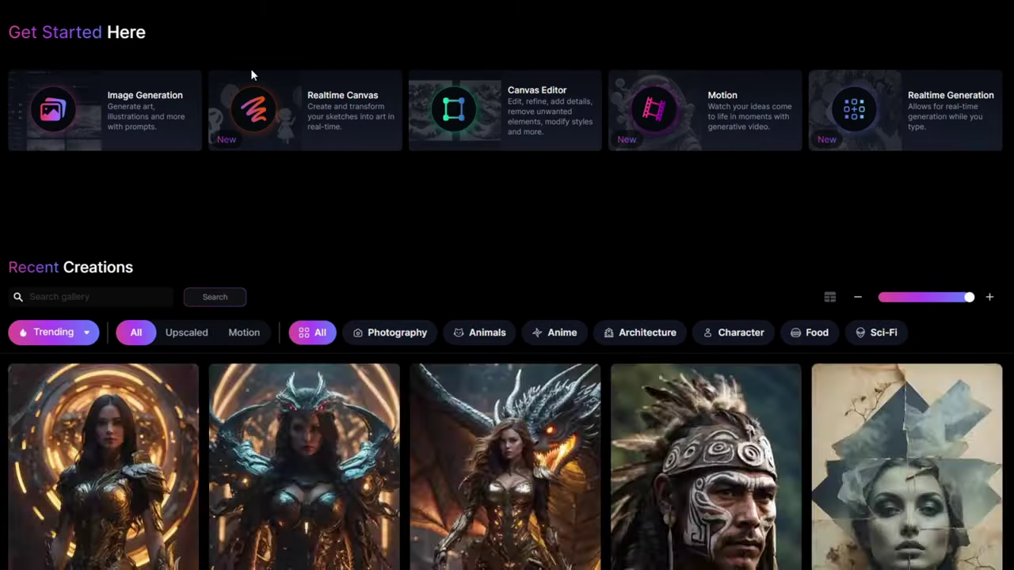
- Open AI Image Generation and set the aspect ratio to 9:16
{"action": "left_click", "coordinate": [128, 121]}
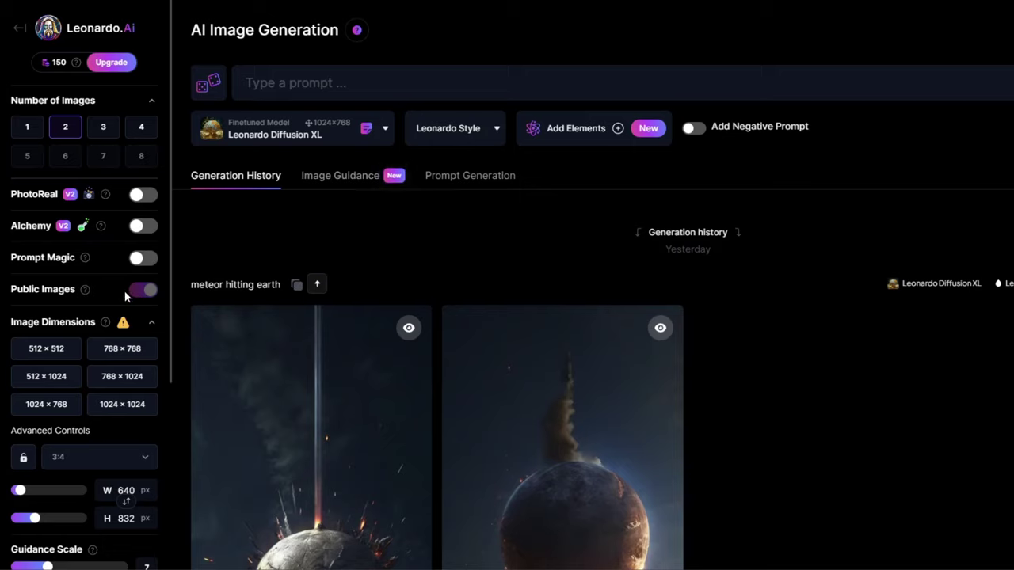
{"action": "left_click", "coordinate": [70, 458]}
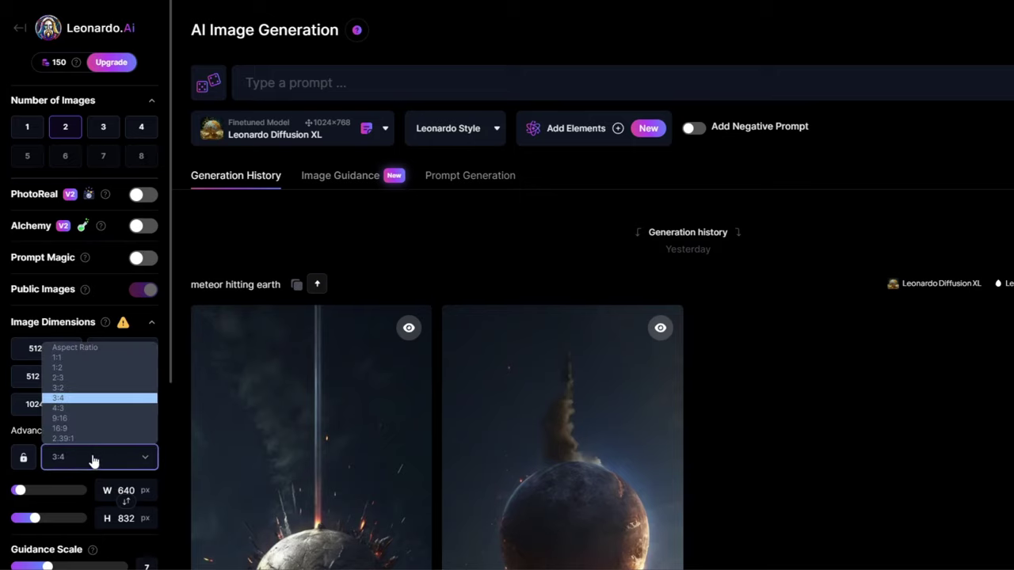
{"action": "left_click", "coordinate": [60, 418]}
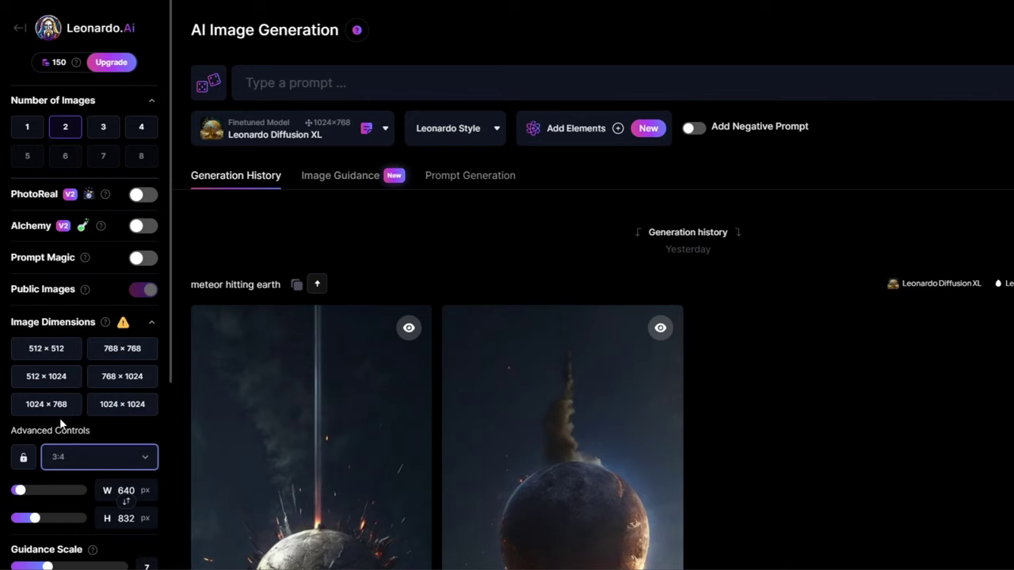
- Generate images for the prompts 'moon' and 'moon destroyed'
{"action": "left_click", "coordinate": [388, 82]}
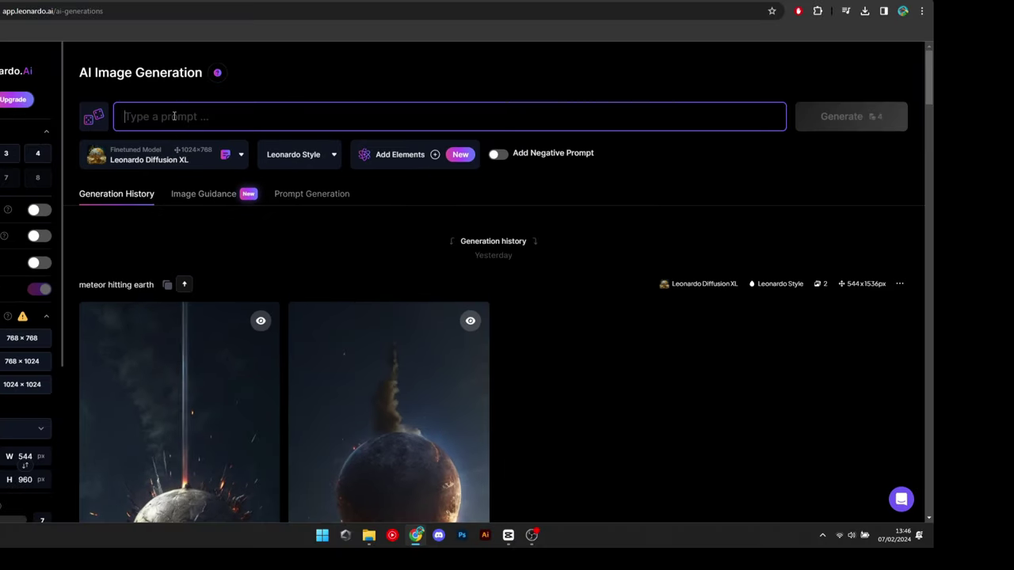
{"action": "type", "text": "moon"}
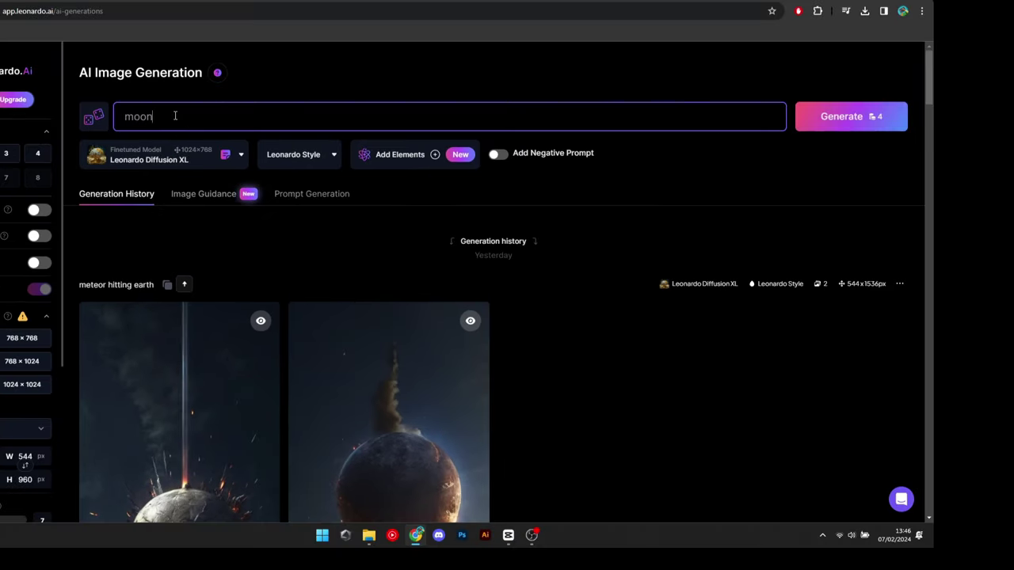
{"action": "left_click", "coordinate": [840, 120]}
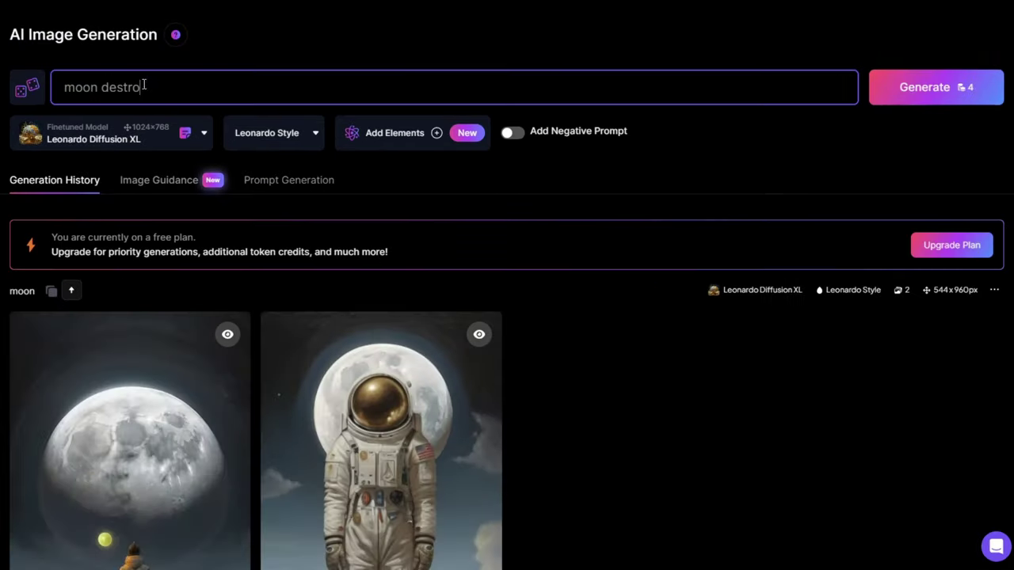
{"action": "type", "text": "ed"}
{"action": "left_click", "coordinate": [875, 85]}
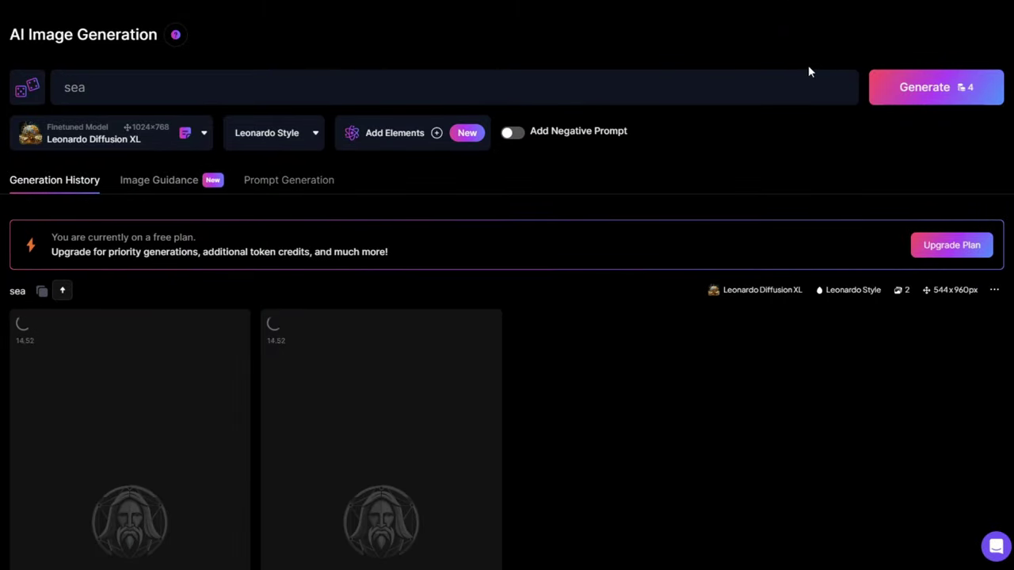
{"action": "left_click", "coordinate": [98, 93]}
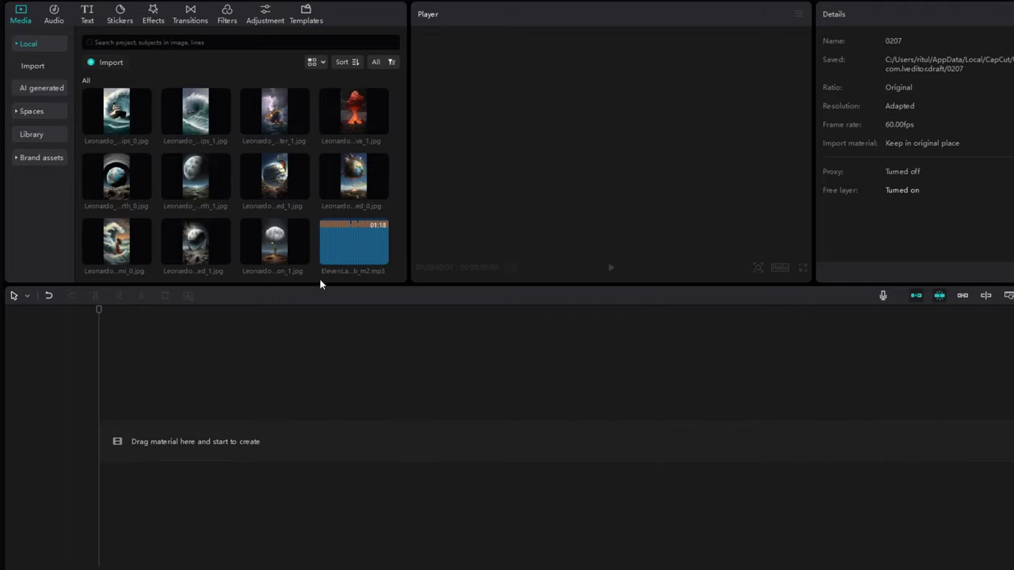
- Place the ElevenLabs voiceover on the timeline and split it at the playhead
{"action": "left_click", "coordinate": [355, 245]}
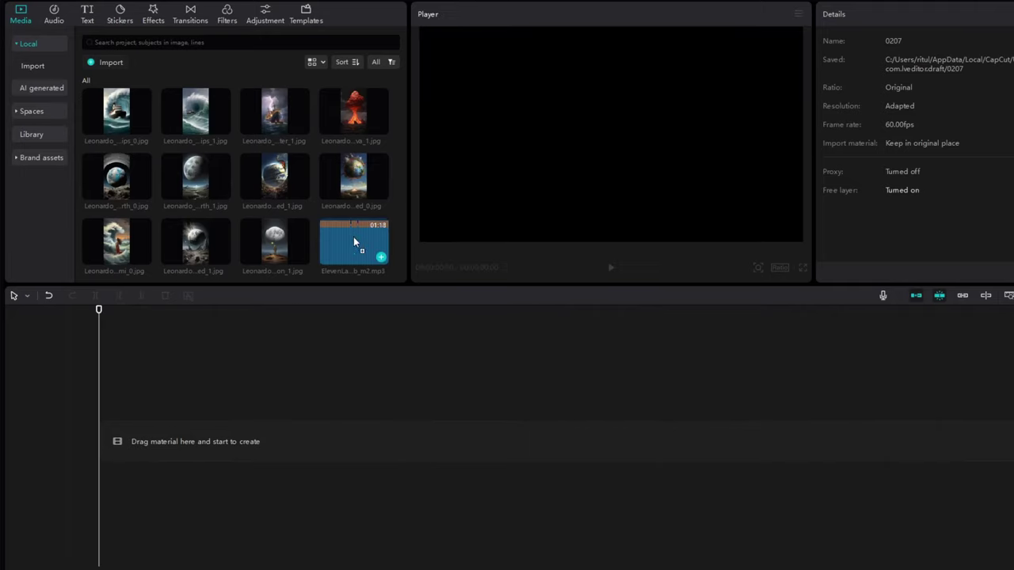
{"action": "left_click_drag", "start_coordinate": [353, 238], "coordinate": [103, 475]}
{"action": "left_click", "coordinate": [192, 458]}
{"action": "key", "text": "ctrl+b"}
- Shift the second voiceover piece later and delete the short leftover audio clip
{"action": "left_click", "coordinate": [249, 480]}
{"action": "left_click_drag", "start_coordinate": [249, 479], "coordinate": [269, 479]}
{"action": "left_click", "coordinate": [254, 480]}
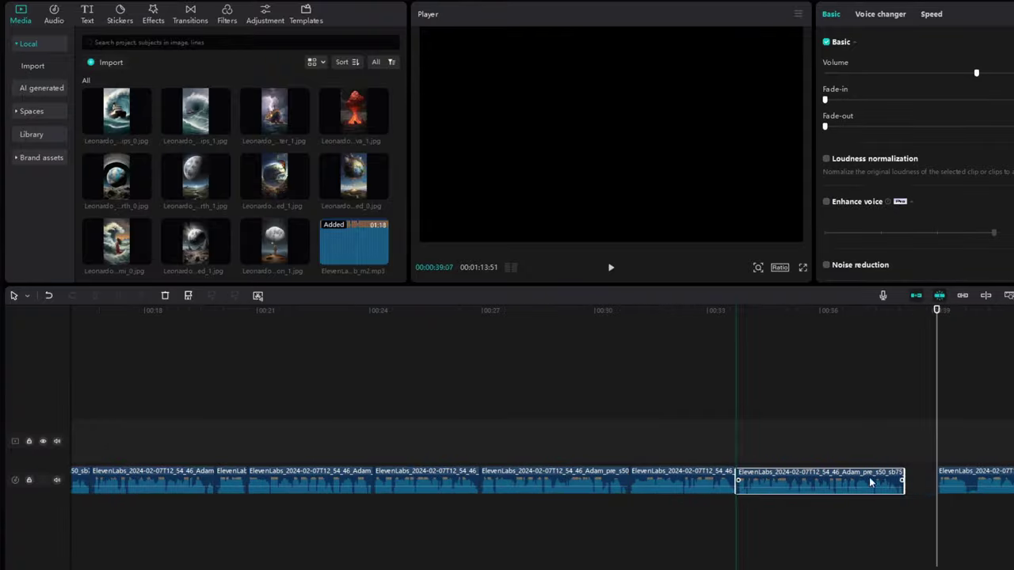
{"action": "left_click", "coordinate": [715, 479]}
{"action": "key", "text": "Delete"}
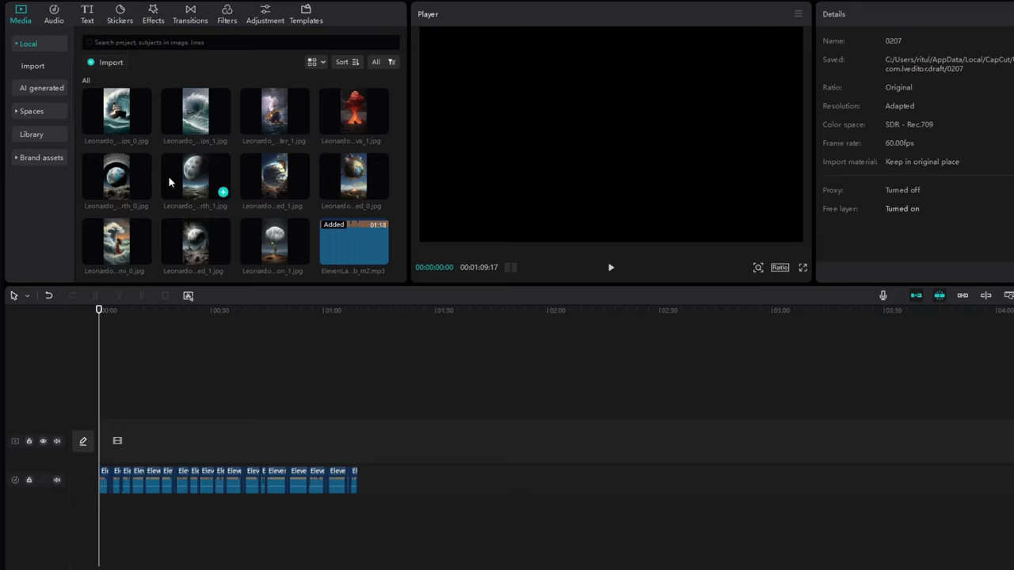
- Put the moon-and-earth image at the video start and set the canvas to 9:16
{"action": "mouse_move", "coordinate": [187, 180]}
{"action": "left_mouse_down"}
{"action": "mouse_move", "coordinate": [150, 391]}
{"action": "mouse_move", "coordinate": [109, 456]}
{"action": "mouse_move", "coordinate": [114, 448]}
{"action": "left_mouse_up"}
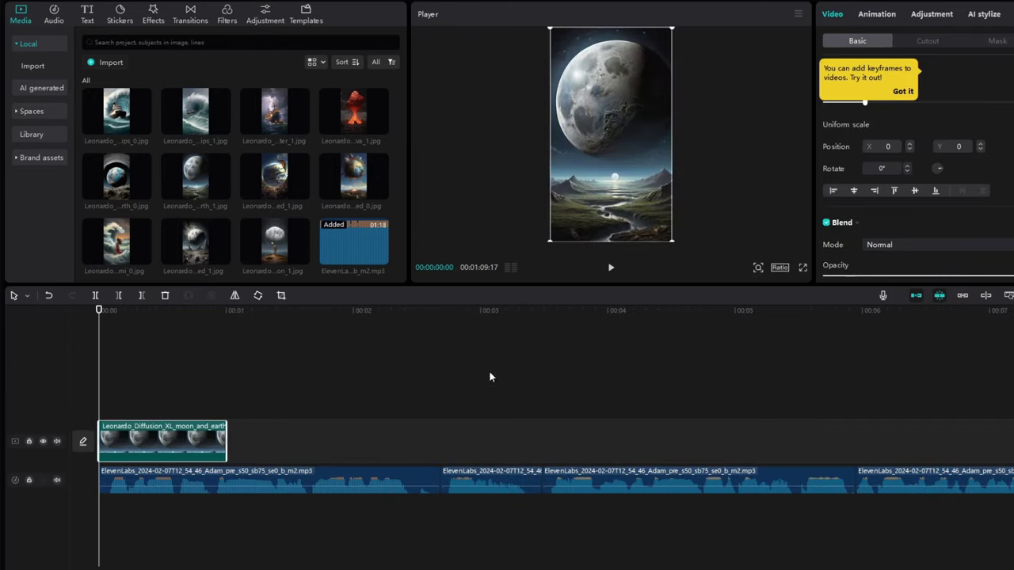
{"action": "left_click", "coordinate": [780, 268]}
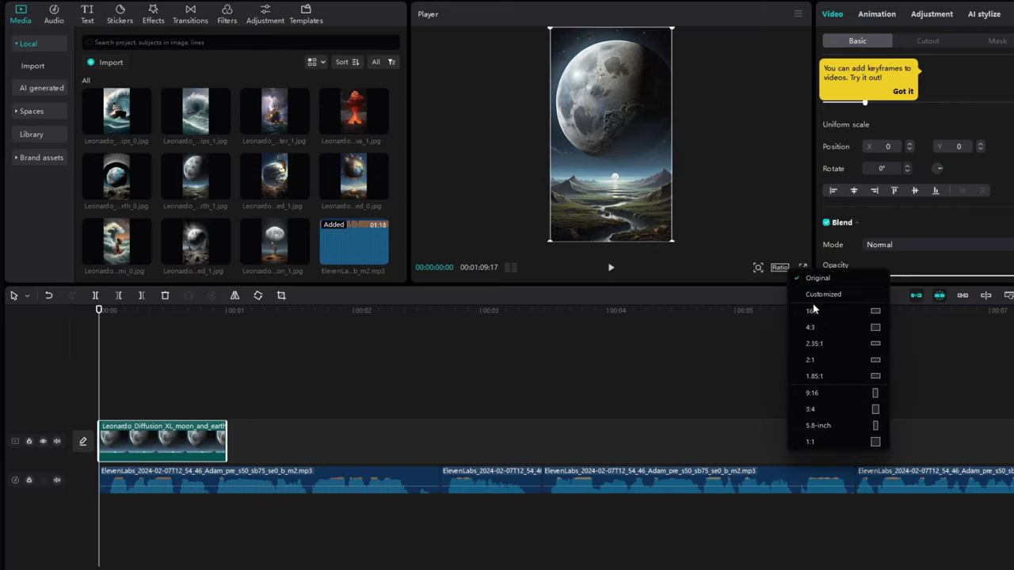
{"action": "left_click", "coordinate": [863, 395]}
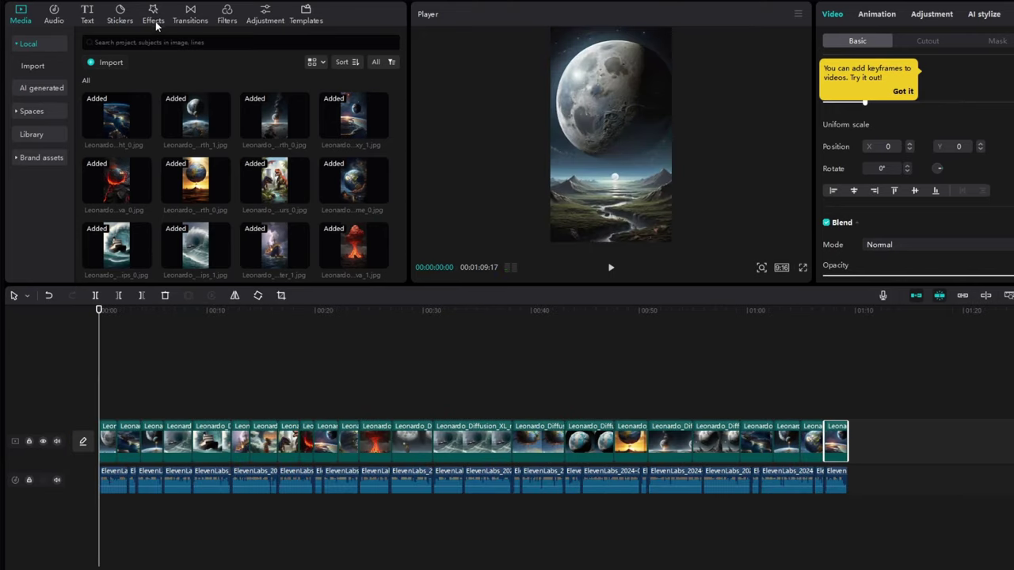
- Apply the Nature effects Starry and Lightning to image clips on the timeline
{"action": "left_click", "coordinate": [157, 23]}
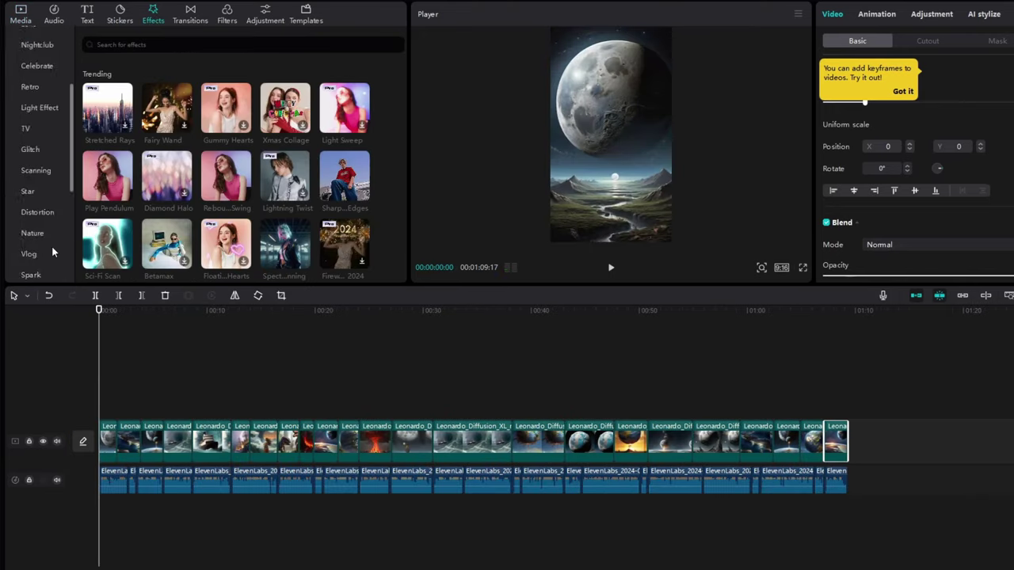
{"action": "scroll", "coordinate": [36, 159], "scroll_direction": "down", "scroll_amount": 3}
{"action": "left_click", "coordinate": [32, 107]}
{"action": "left_click_drag", "start_coordinate": [345, 191], "coordinate": [156, 428]}
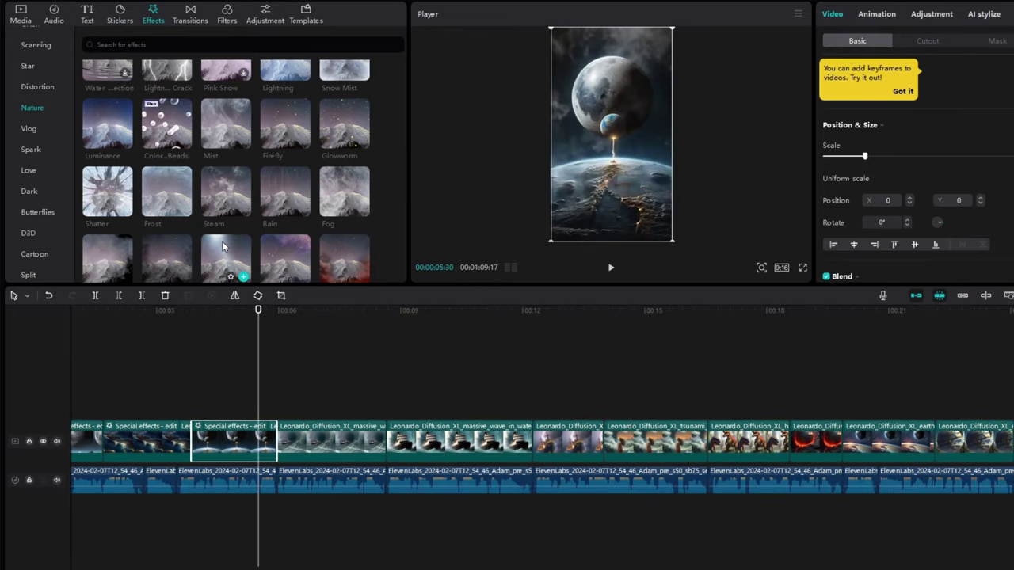
{"action": "scroll", "coordinate": [159, 115], "scroll_direction": "up", "scroll_amount": 2}
{"action": "left_click", "coordinate": [183, 125]}
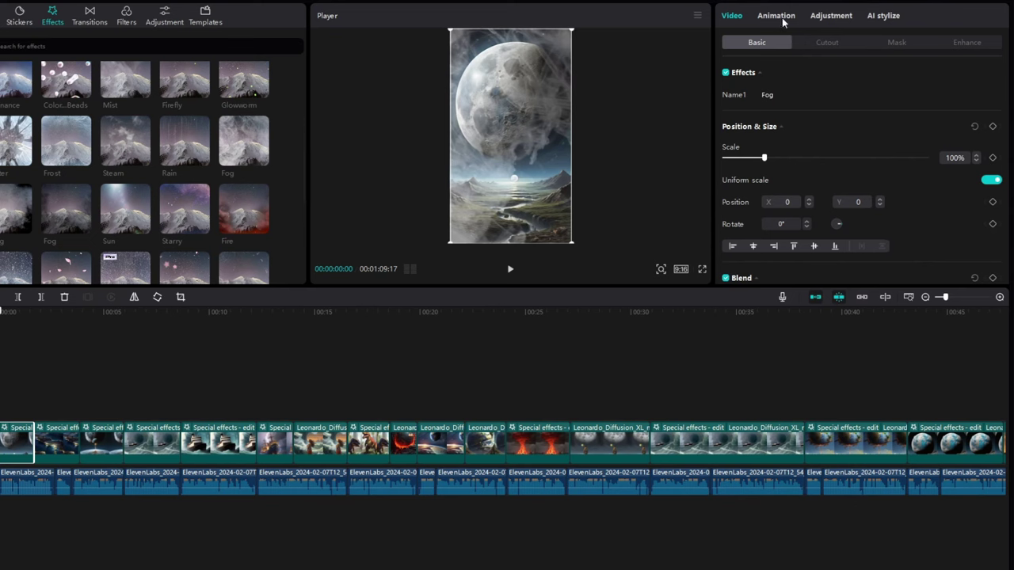
- Give the first clip the Pendulum 1 combo animation and the earth clip Pendulum 2
{"action": "left_click", "coordinate": [781, 19]}
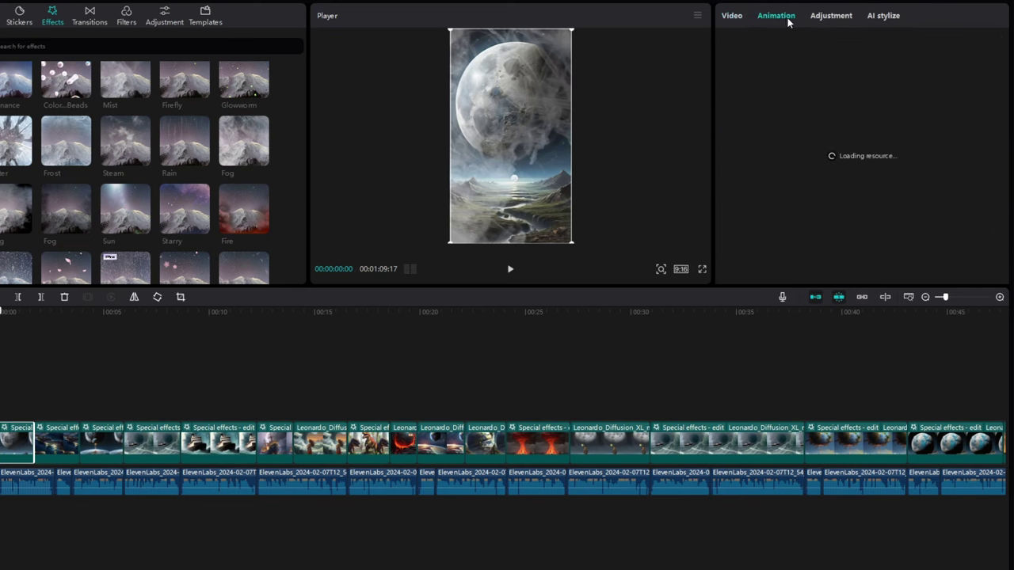
{"action": "left_click", "coordinate": [958, 43]}
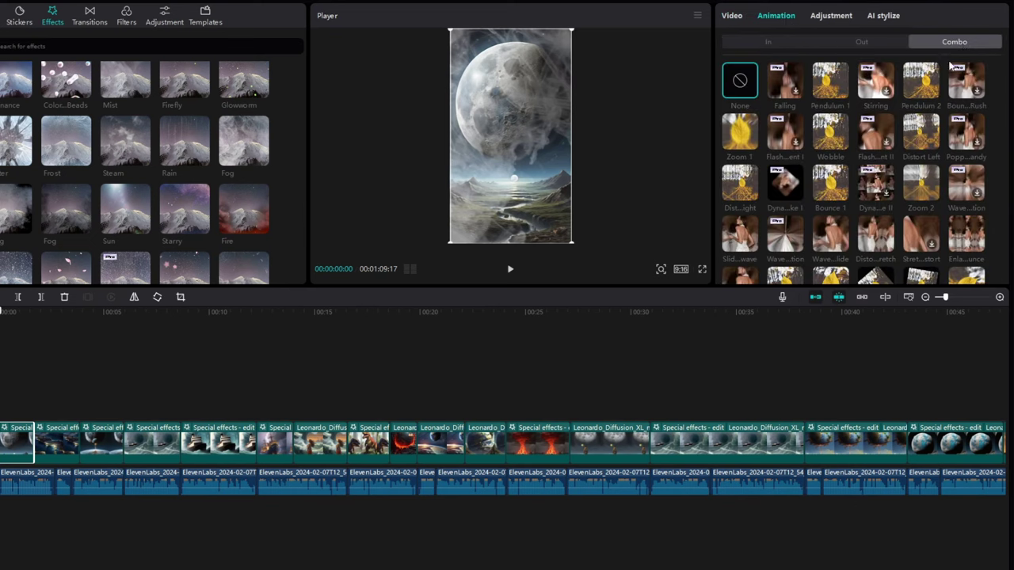
{"action": "left_click", "coordinate": [835, 82]}
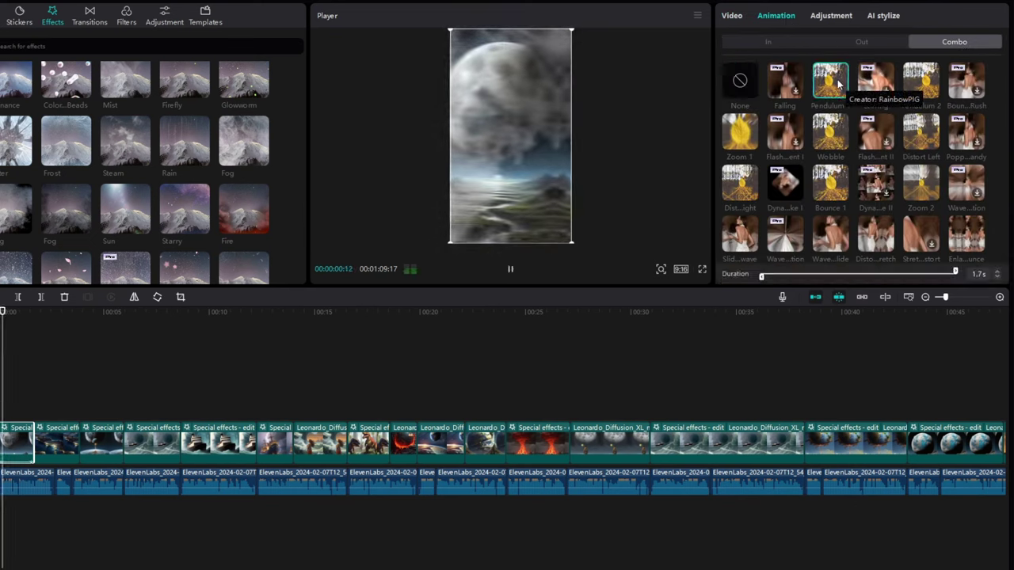
{"action": "left_click", "coordinate": [55, 439]}
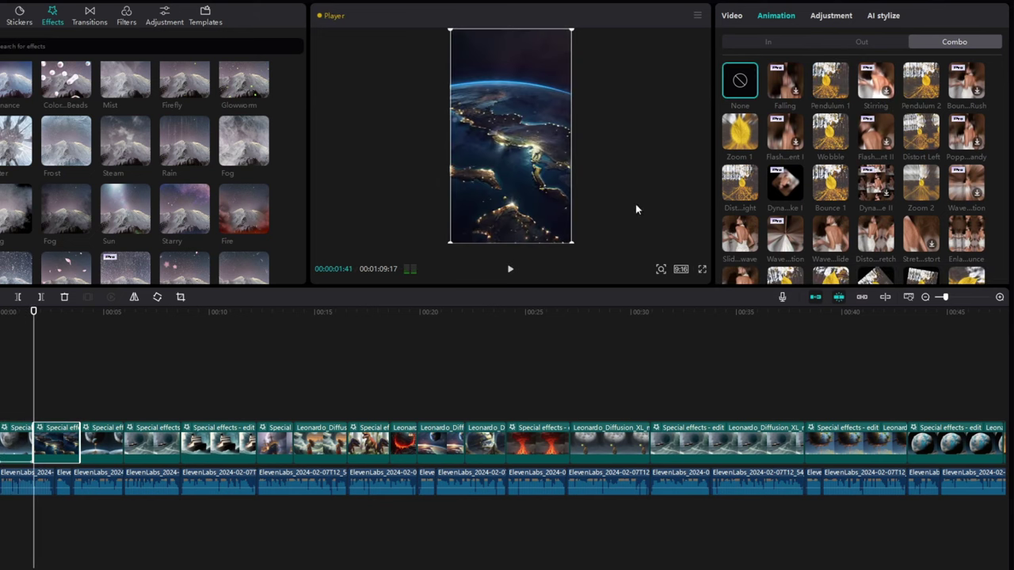
{"action": "left_click", "coordinate": [934, 76]}
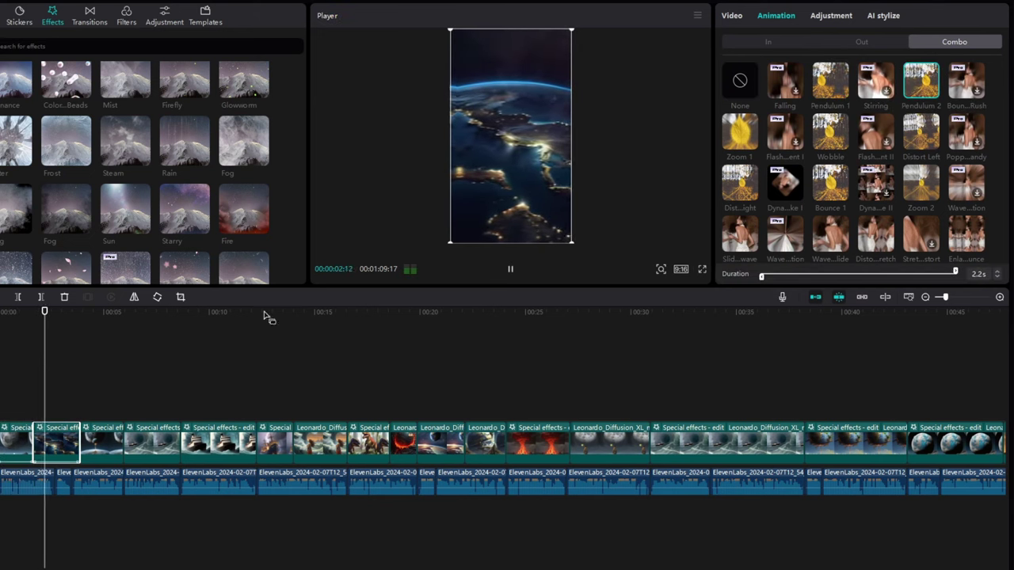
- Give a later clip a Pendulum combo animation, then zoom out to show the whole project timeline
{"action": "left_click", "coordinate": [504, 440]}
{"action": "left_click", "coordinate": [776, 16]}
{"action": "left_click", "coordinate": [818, 440]}
{"action": "scroll", "coordinate": [554, 396], "scroll_direction": "right", "scroll_amount": 5}
{"action": "left_click", "coordinate": [416, 439]}
{"action": "key", "text": "ctrl+minus"}
{"action": "key", "text": "ctrl+minus"}
{"action": "key", "text": "ctrl+minus"}
{"action": "key", "text": "ctrl+minus"}
{"action": "key", "text": "Home"}
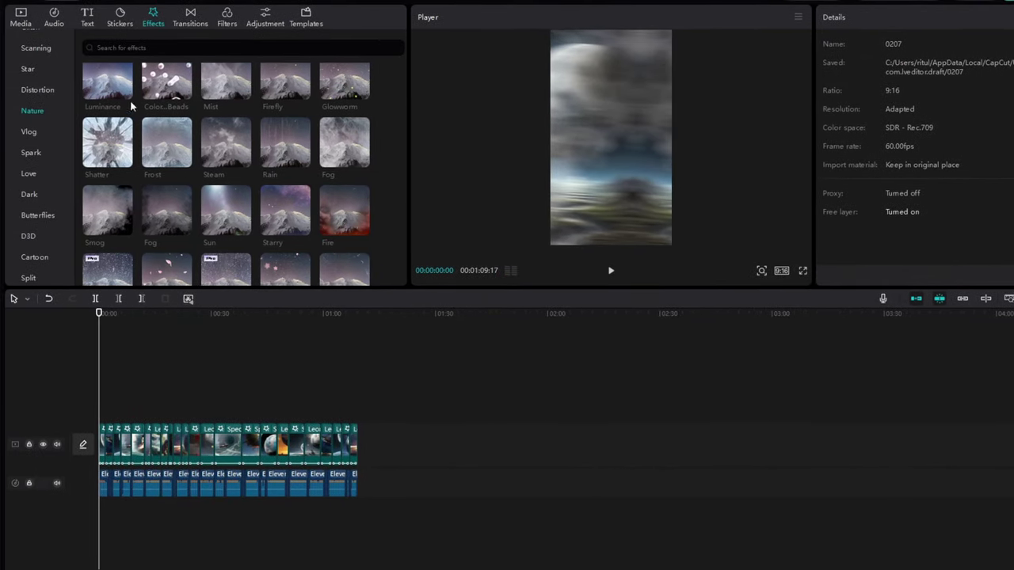
- Create auto captions from the voiceover with English as the source language
{"action": "left_click", "coordinate": [88, 16]}
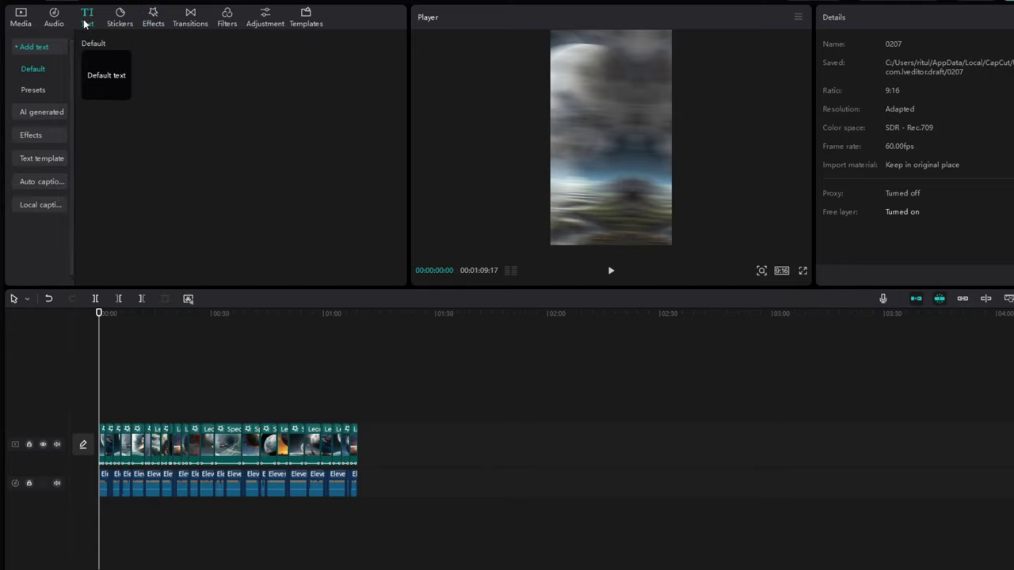
{"action": "left_click", "coordinate": [43, 187]}
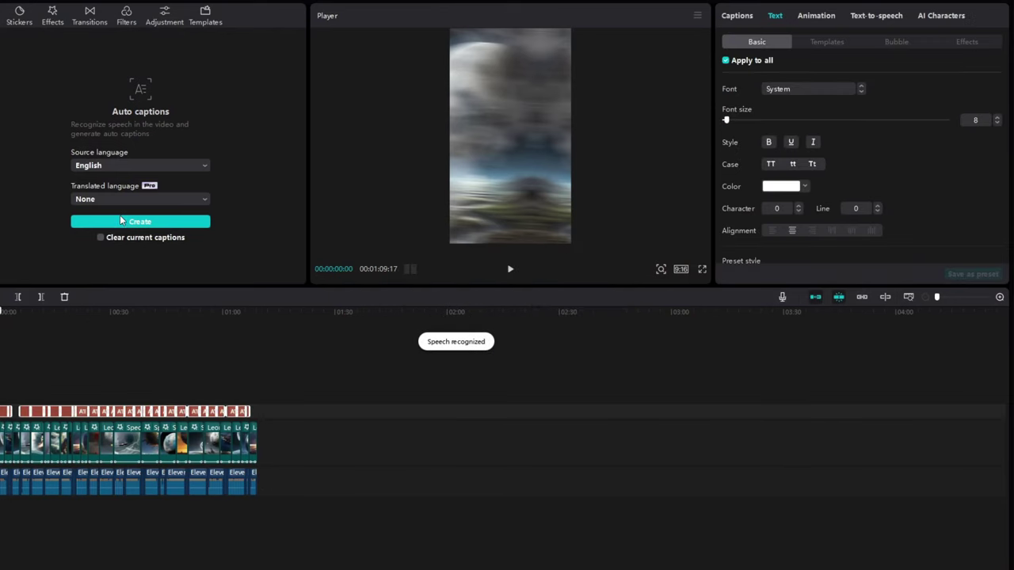
- Set the caption font to TheBoldFont-Bold and the vertical position to 0
{"action": "left_click", "coordinate": [806, 88]}
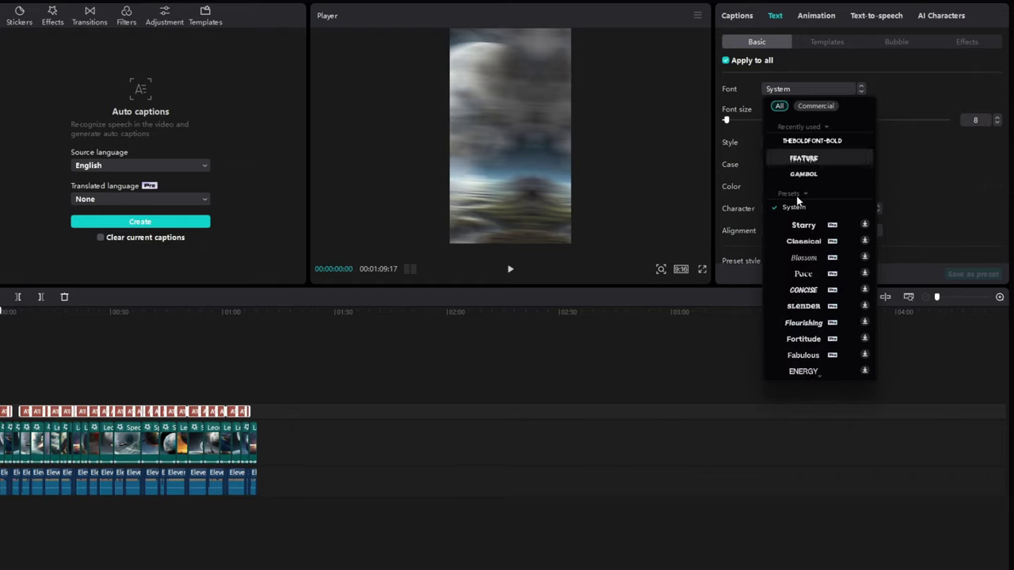
{"action": "left_click", "coordinate": [815, 142]}
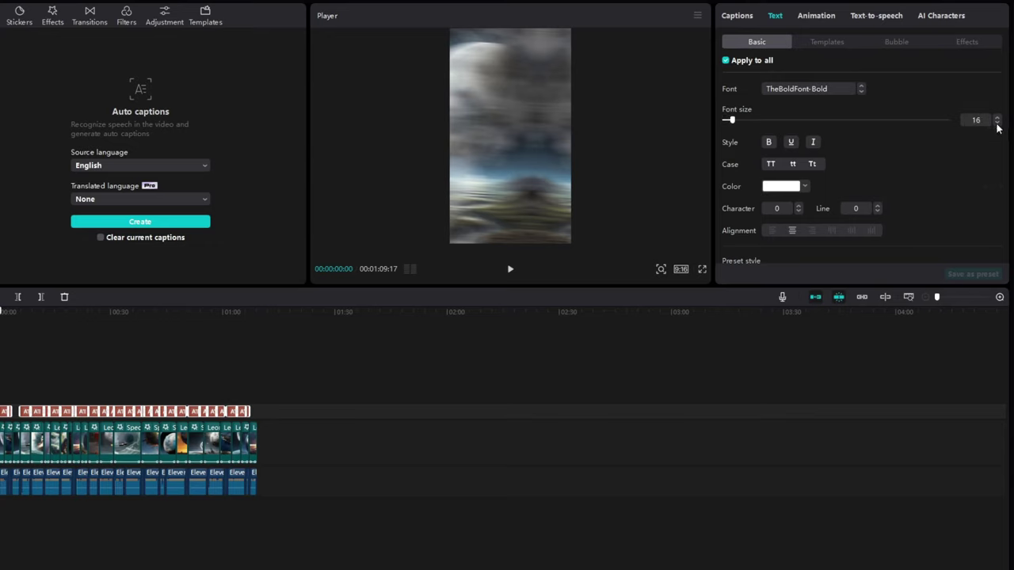
{"action": "scroll", "coordinate": [788, 194], "scroll_direction": "down", "scroll_amount": 3}
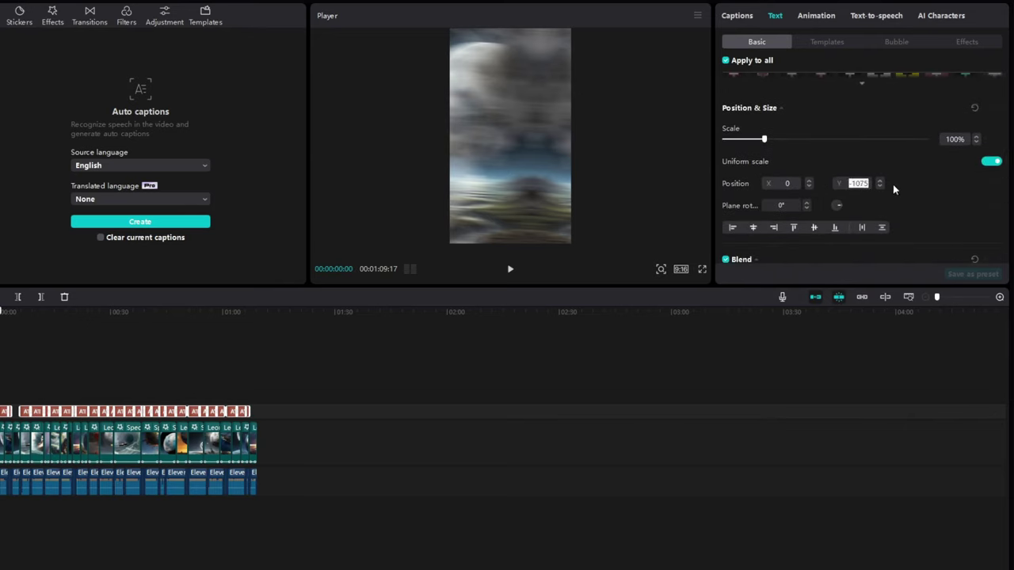
{"action": "type", "text": "0"}
{"action": "key", "text": "Return"}
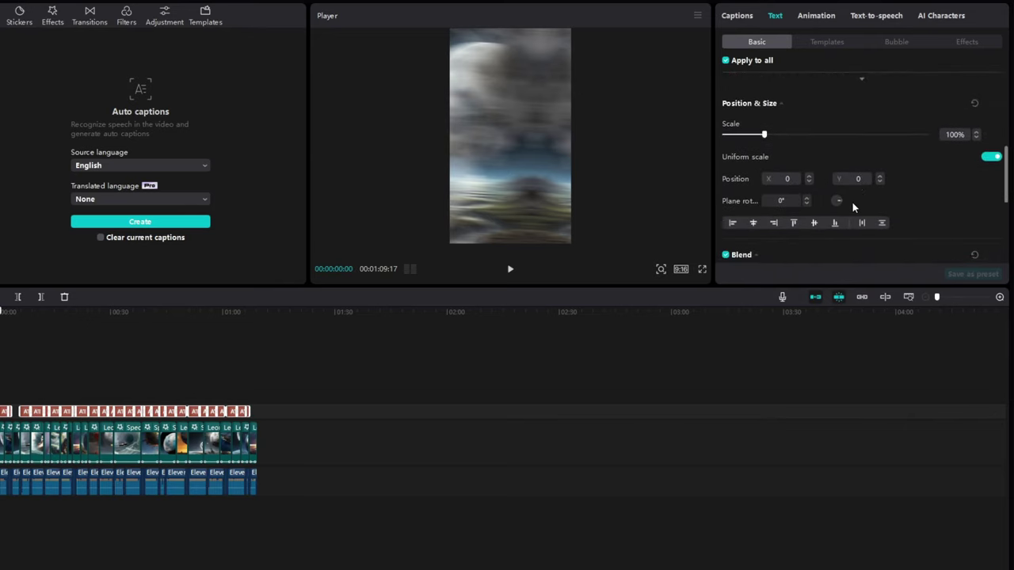
- Turn on a glow for the captions, keeping the glow colour black
{"action": "scroll", "coordinate": [792, 198], "scroll_direction": "down", "scroll_amount": 5}
{"action": "left_click", "coordinate": [726, 182]}
{"action": "scroll", "coordinate": [760, 198], "scroll_direction": "down", "scroll_amount": 2}
{"action": "left_click", "coordinate": [774, 155]}
{"action": "left_click", "coordinate": [823, 149]}
- Apply the Bounce Out preset from the Captions animations to the captions
{"action": "left_click", "coordinate": [811, 19]}
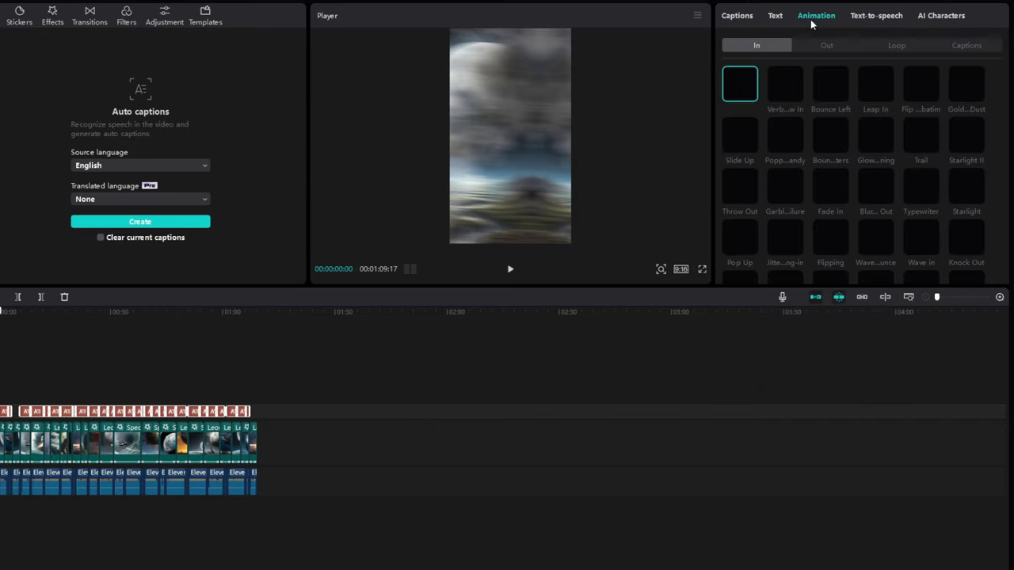
{"action": "left_click", "coordinate": [964, 46]}
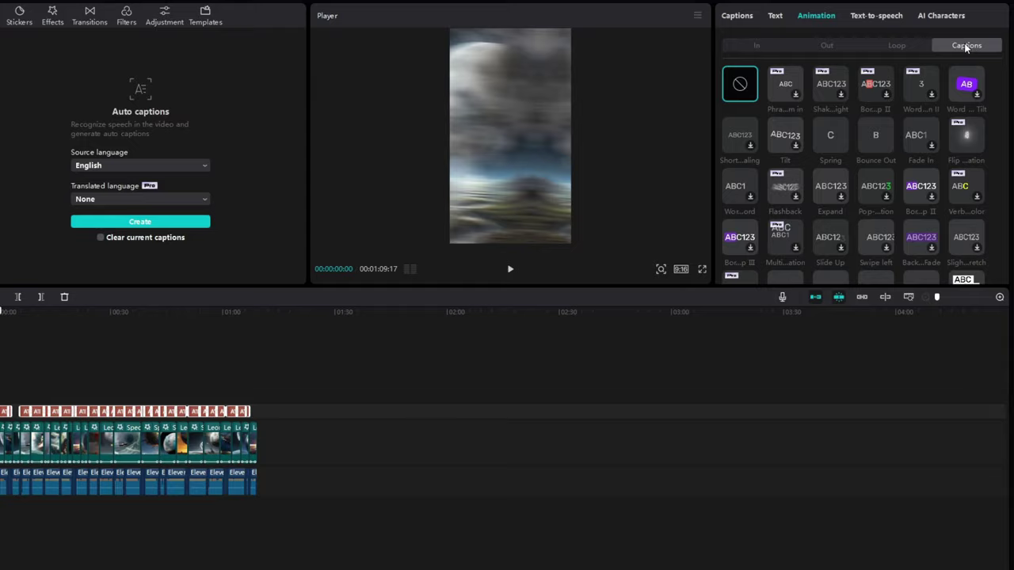
{"action": "left_click", "coordinate": [878, 139]}
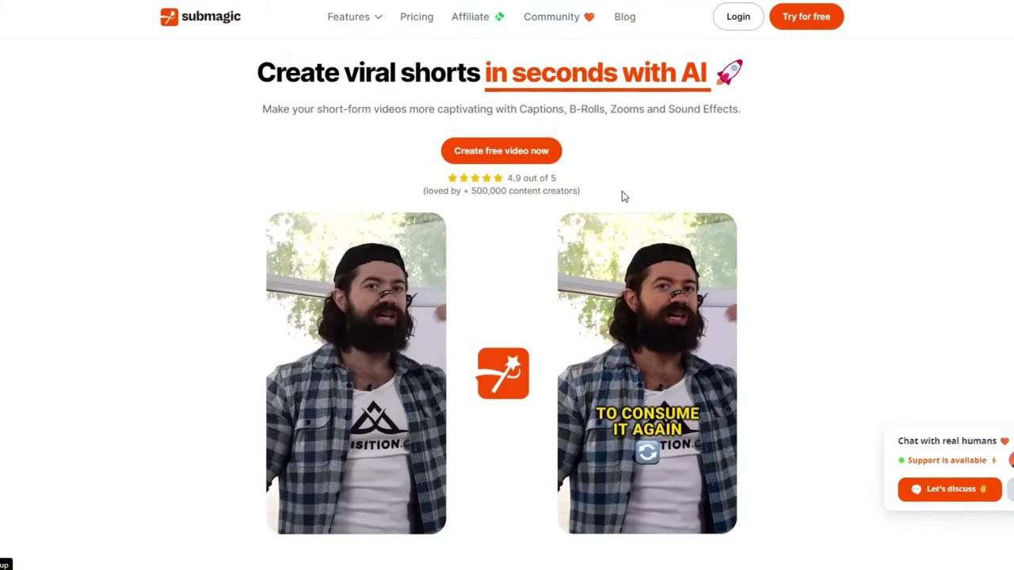
- Log in to Submagic and upload the 0207(1)11 video as a new English project
{"action": "left_click", "coordinate": [737, 25]}
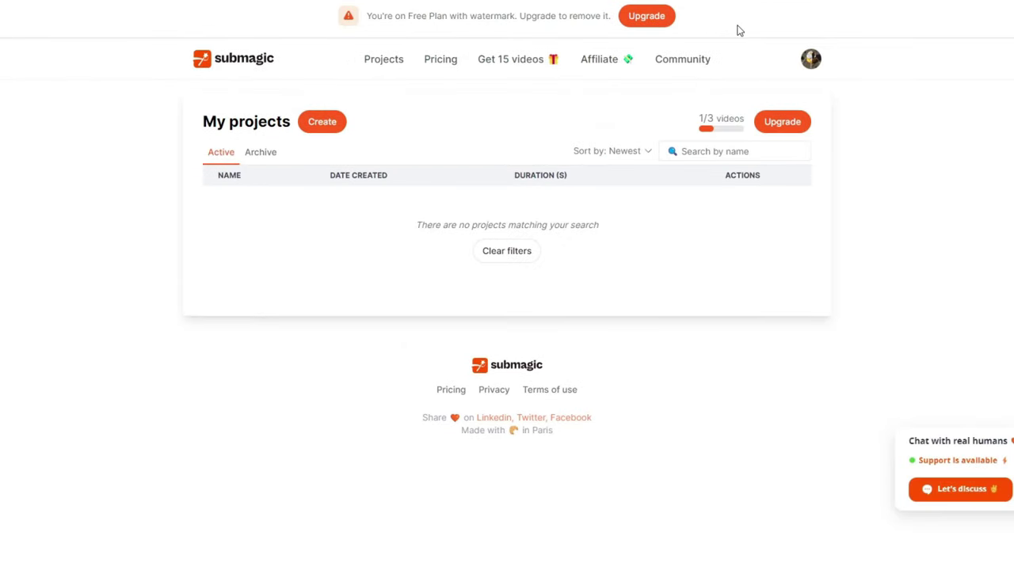
{"action": "left_click", "coordinate": [330, 122]}
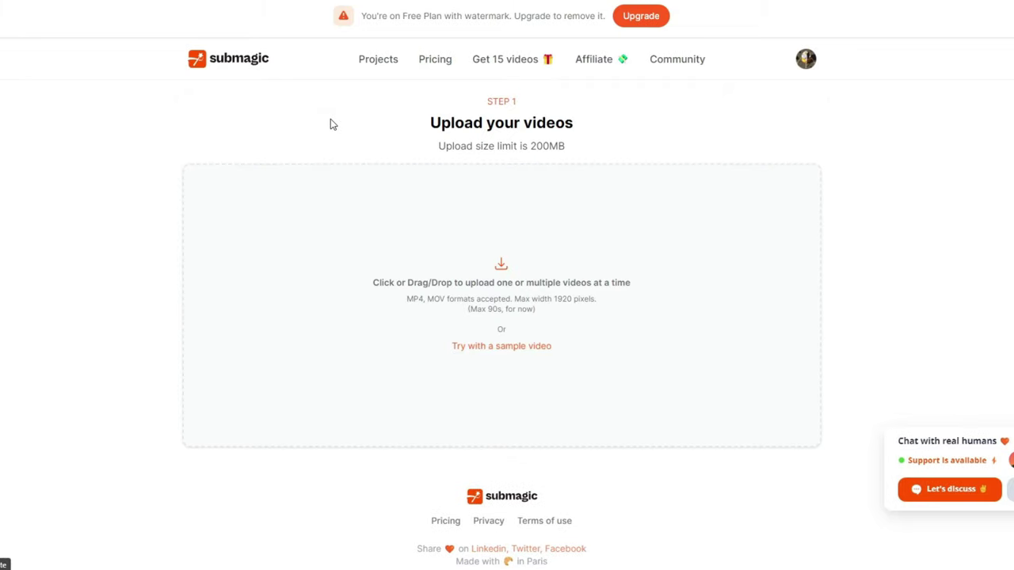
{"action": "left_click", "coordinate": [502, 262]}
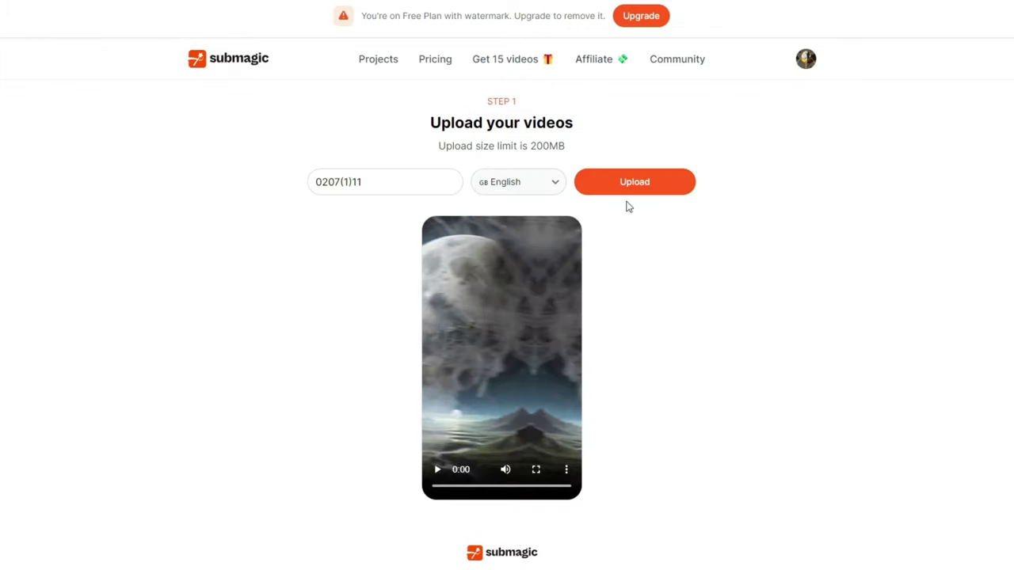
{"action": "left_click", "coordinate": [628, 186]}
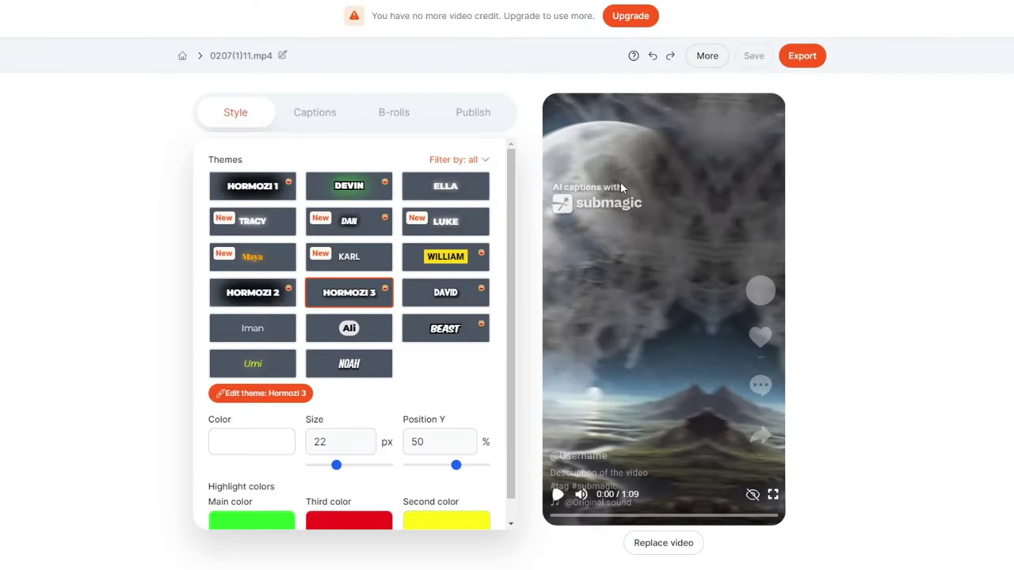
- Preview Hormozi 1, switch the captions to Hormozi 3, then scroll the caption lines list
{"action": "left_click", "coordinate": [255, 190]}
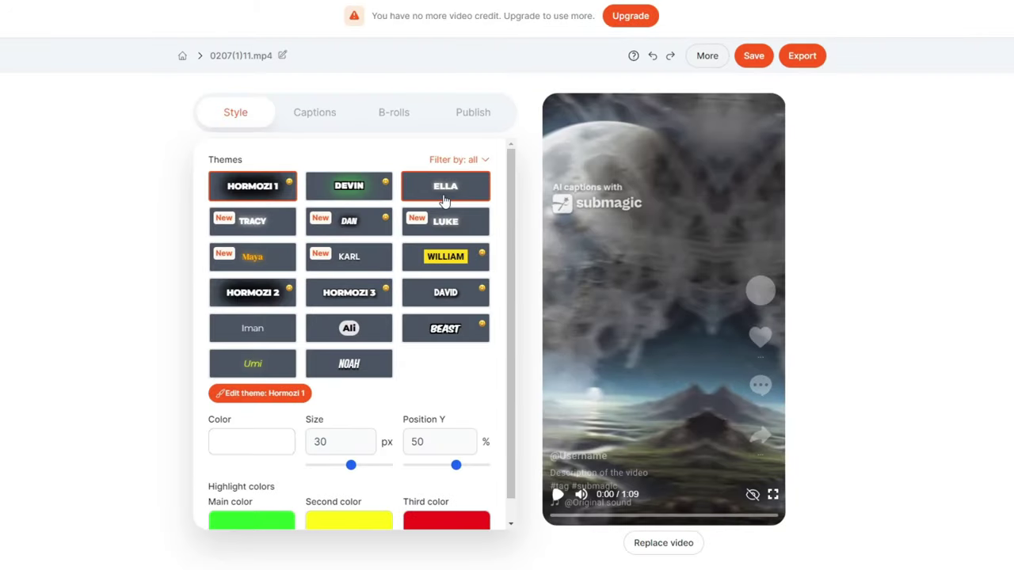
{"action": "left_click", "coordinate": [559, 495]}
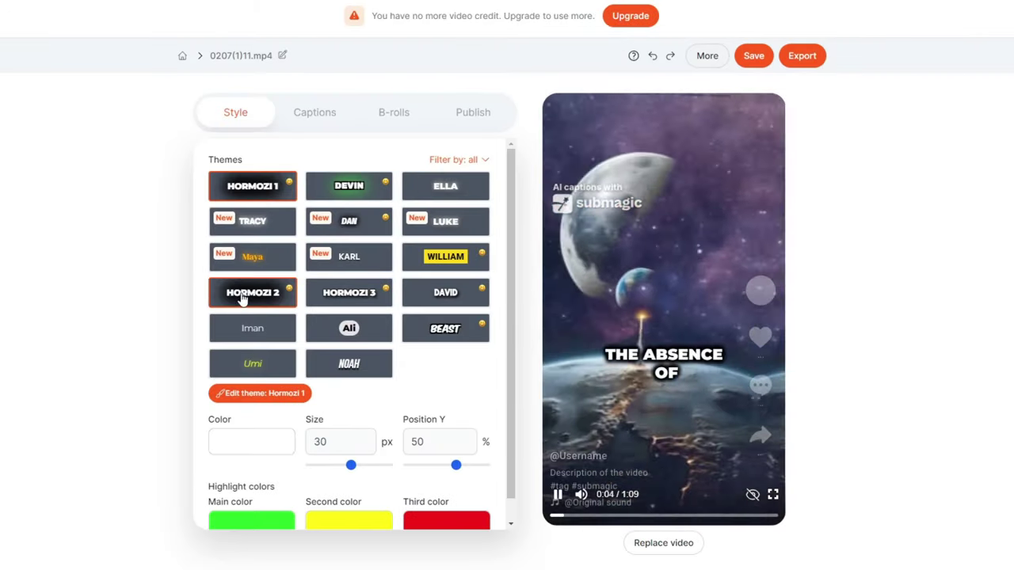
{"action": "left_click", "coordinate": [327, 295]}
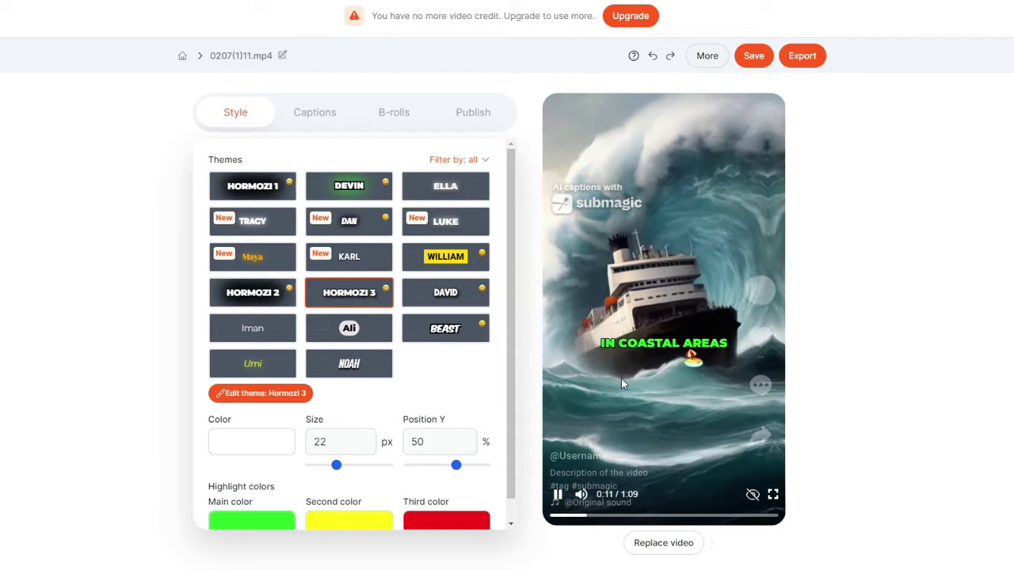
{"action": "left_click", "coordinate": [556, 493]}
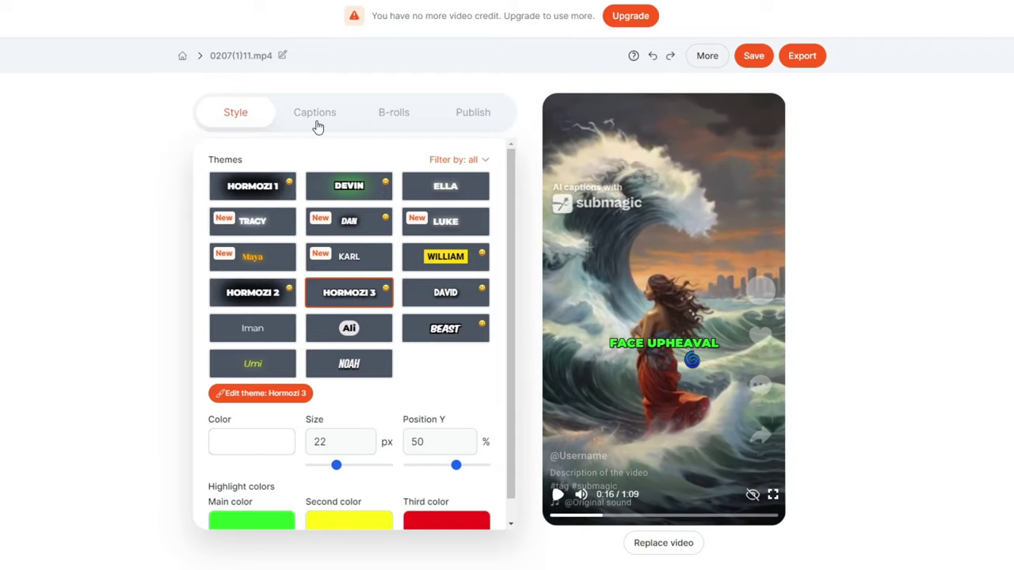
{"action": "left_click", "coordinate": [316, 125]}
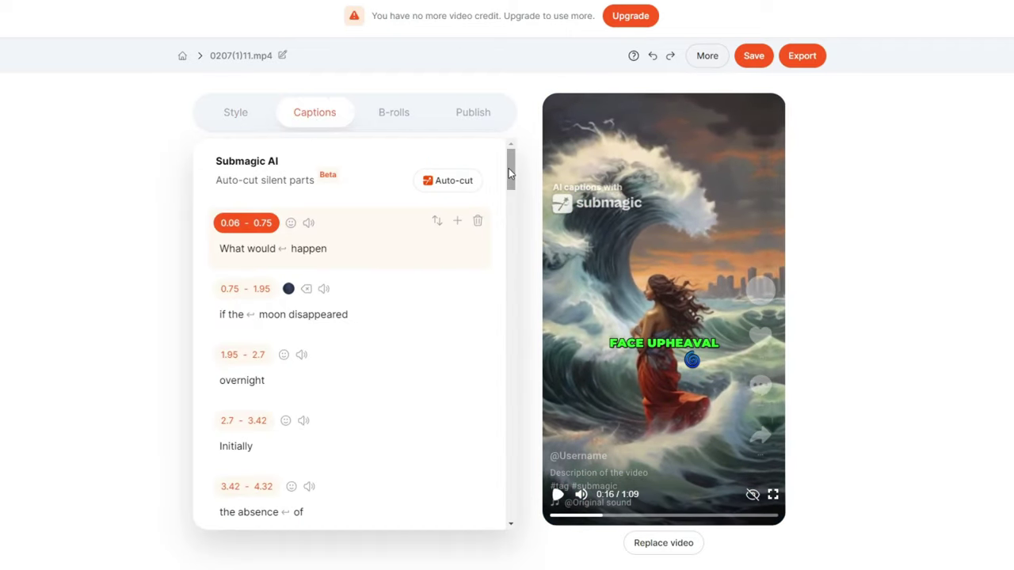
{"action": "left_click_drag", "start_coordinate": [509, 168], "coordinate": [499, 419]}
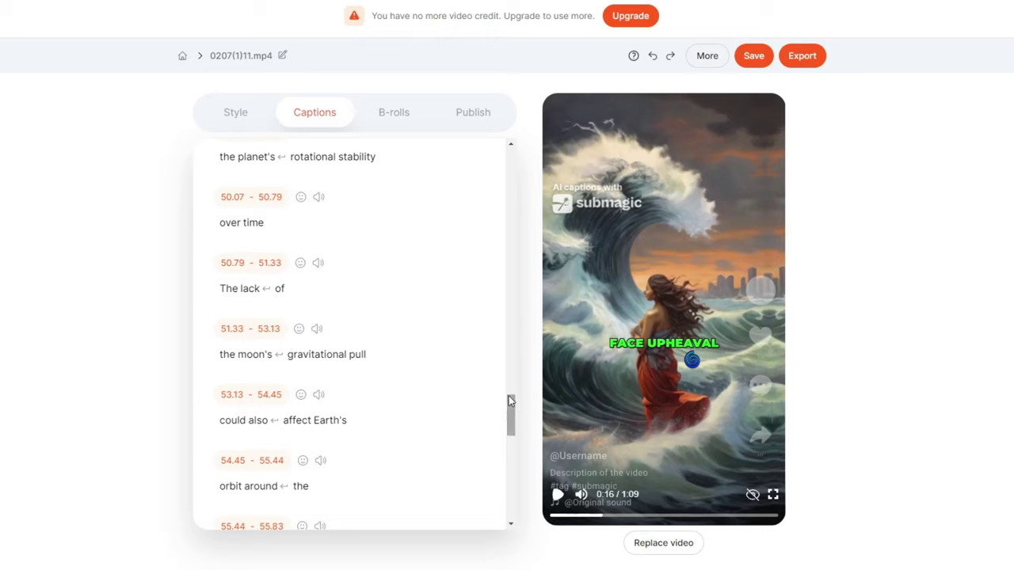
- Save the project and export 0207(1)11.mp4 with the watermark
{"action": "left_click", "coordinate": [750, 59]}
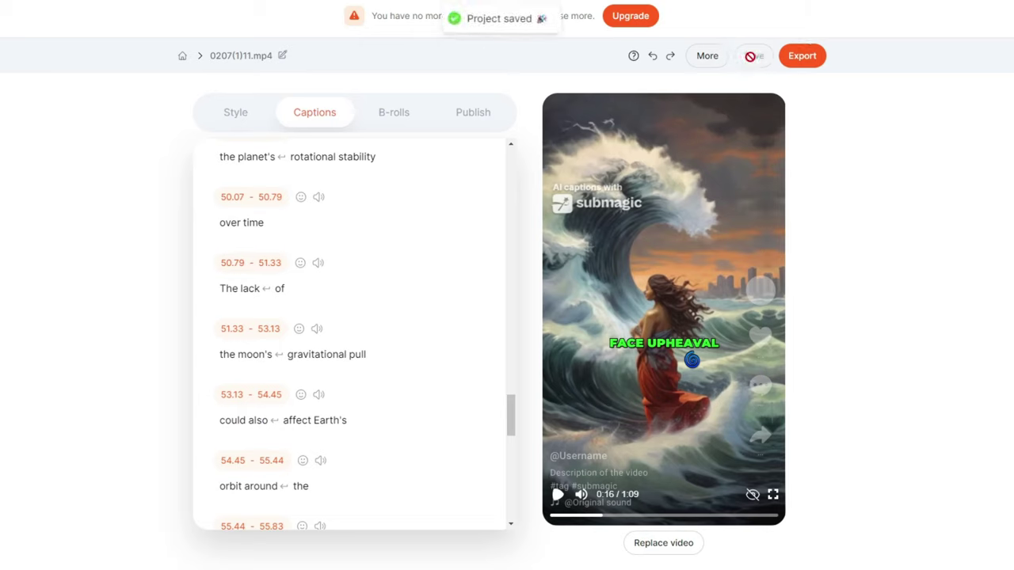
{"action": "left_click", "coordinate": [795, 60]}
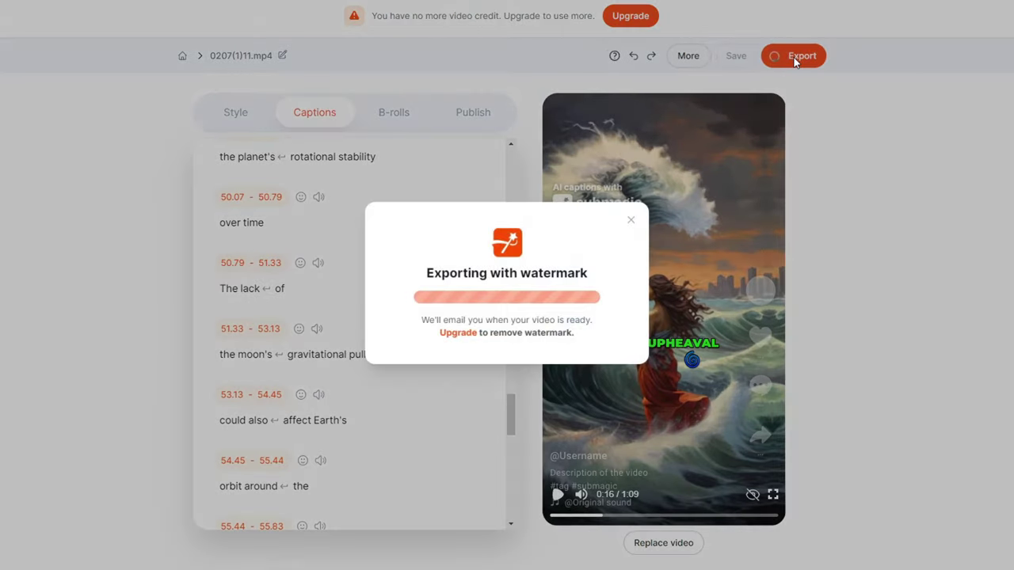